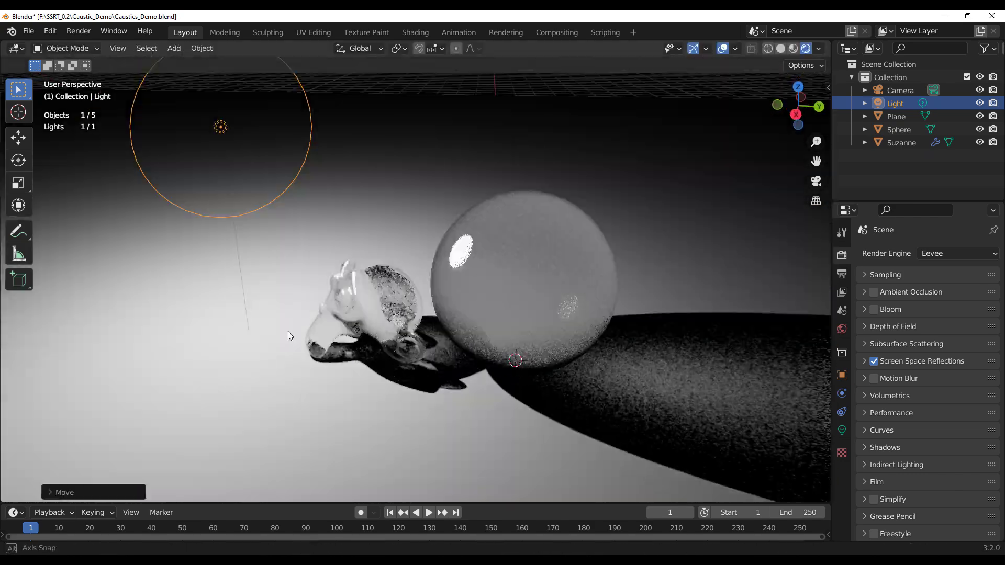
- Switch the glass sphere and monkey scene's render engine to Cycles
click(958, 254)
click(934, 291)
click(576, 314)
click(842, 375)
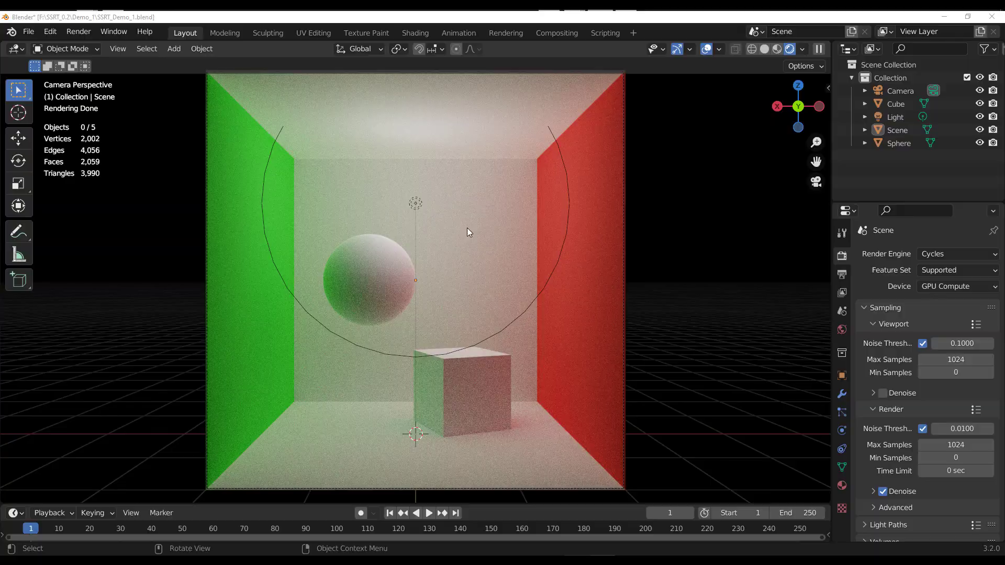
middle_drag(467, 228, 425, 294)
- Move the sphere toward the red wall and the cube toward the green wall of the demo room
click(379, 287)
key(g)
click(608, 221)
click(504, 434)
- Move the sphere lower in the room and shift the cube across toward the red wall
key(g)
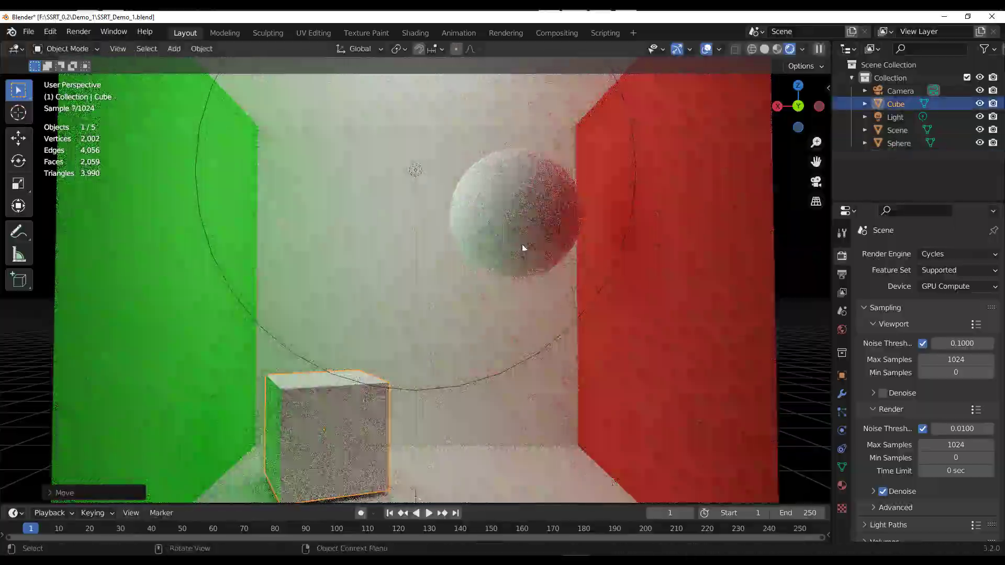
click(522, 244)
key(g)
click(496, 335)
click(325, 460)
- Move the sphere across the room to the green wall's side
key(g)
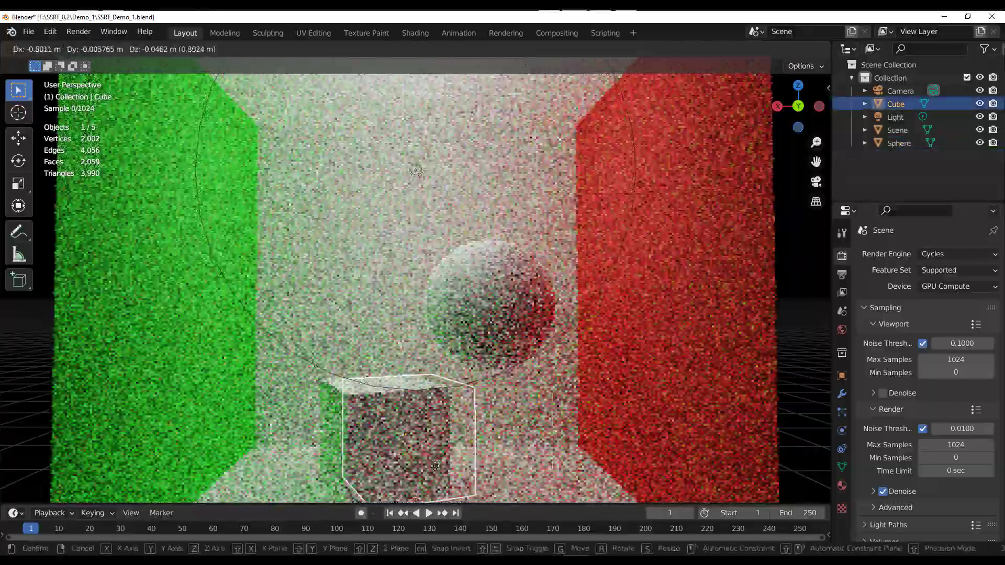
click(515, 467)
click(500, 340)
key(g)
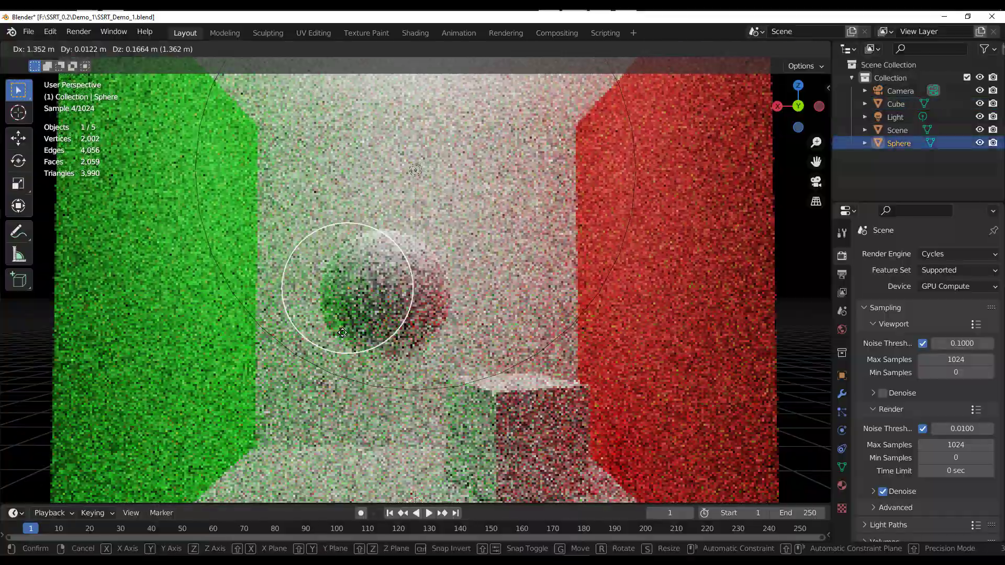
click(386, 295)
scroll(386, 295, down, 4)
middle_drag(387, 295, 364, 273)
scroll(365, 273, up, 3)
middle_drag(360, 329, 408, 327)
scroll(394, 322, down, 2)
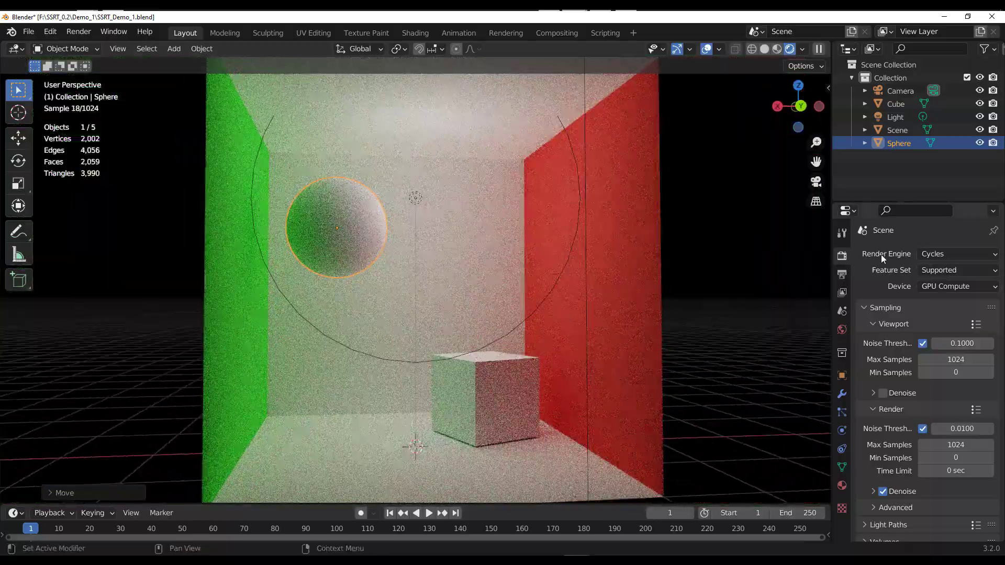
- Widen the 3D viewport slightly and switch the render engine to Eevee
drag(831, 256, 847, 256)
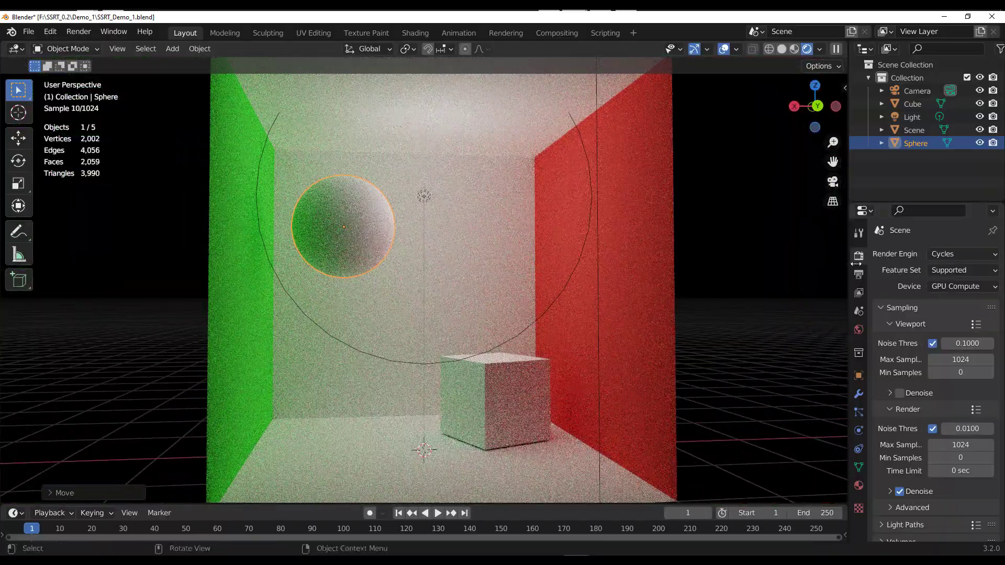
click(942, 254)
click(942, 282)
- Move the cube up beside the red wall, then reposition it below the sphere near the green wall
click(520, 396)
key(r)
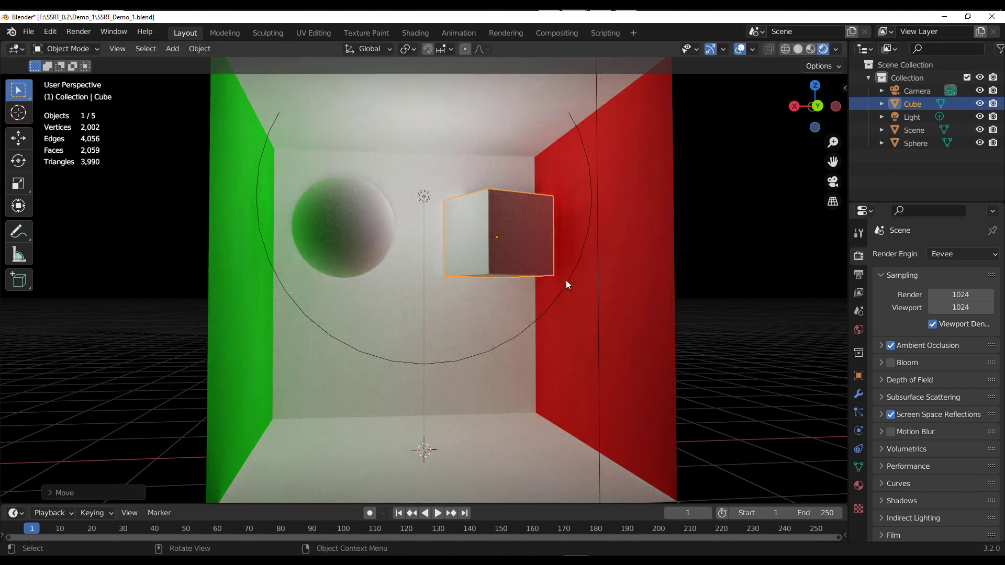
click(527, 270)
key(g)
click(370, 383)
mouse_move(434, 382)
middle_down()
mouse_move(381, 388)
mouse_move(432, 391)
middle_up()
click(353, 227)
- Place the 3D cursor on the room floor and add a monkey mesh there
shift+right_click(472, 444)
key(shift+a)
mouse_move(450, 290)
click(526, 412)
- Give the monkey a level 4 subdivision surface and smooth shading
key(ctrl+4)
right_click(492, 426)
click(496, 426)
shift+middle_drag(492, 425, 485, 378)
- Assign the existing White material to the monkey
click(858, 485)
click(883, 309)
click(769, 354)
- Move the monkey up off the floor into the middle of the room
key(g)
click(459, 252)
key(g)
click(438, 327)
- Rotate the monkey freely so it tilts in the room, and deselect it to inspect the lighting
key(shift+space)
key(r)
drag(419, 275, 791, 428)
click(791, 425)
middle_drag(494, 355, 504, 355)
scroll(452, 338, up, 2)
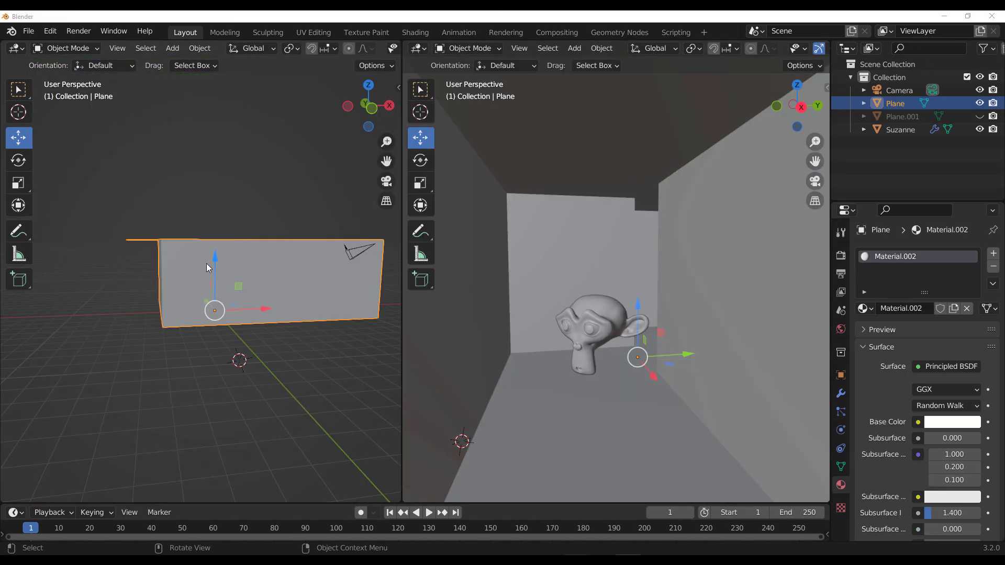
middle_drag(356, 283, 148, 264)
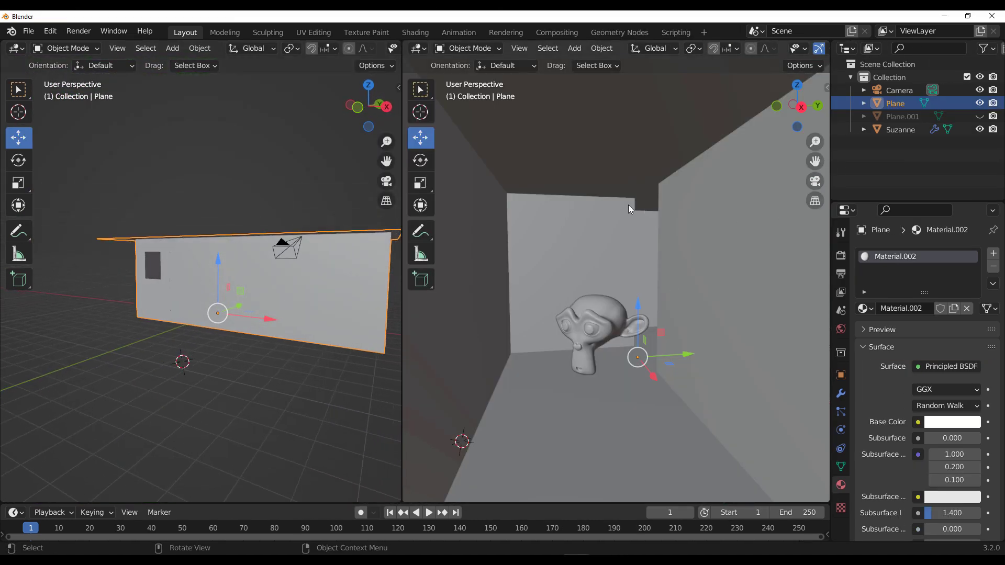
- Show the room interior in rendered shading and move the area light along Y closer to the building
key(z)
click(646, 127)
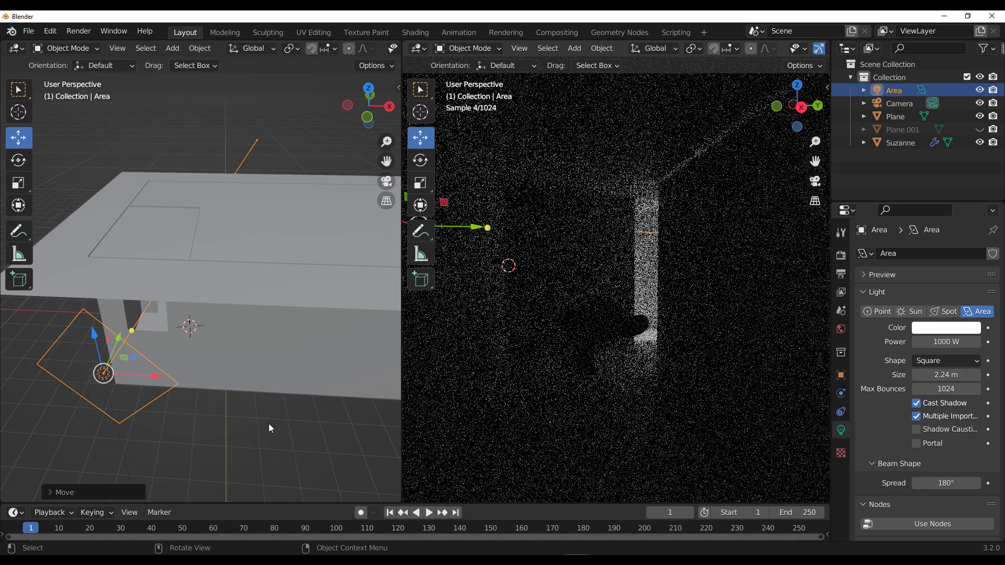
middle_drag(276, 422, 246, 345)
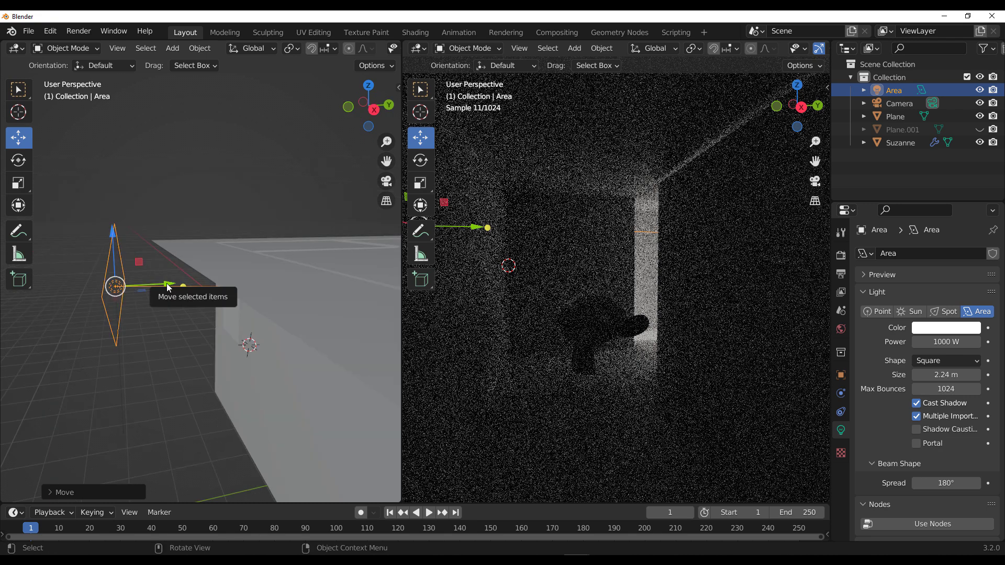
drag(168, 285, 214, 282)
drag(160, 258, 161, 263)
- Enable viewport denoising for Cycles and unhide Plane.001
click(840, 255)
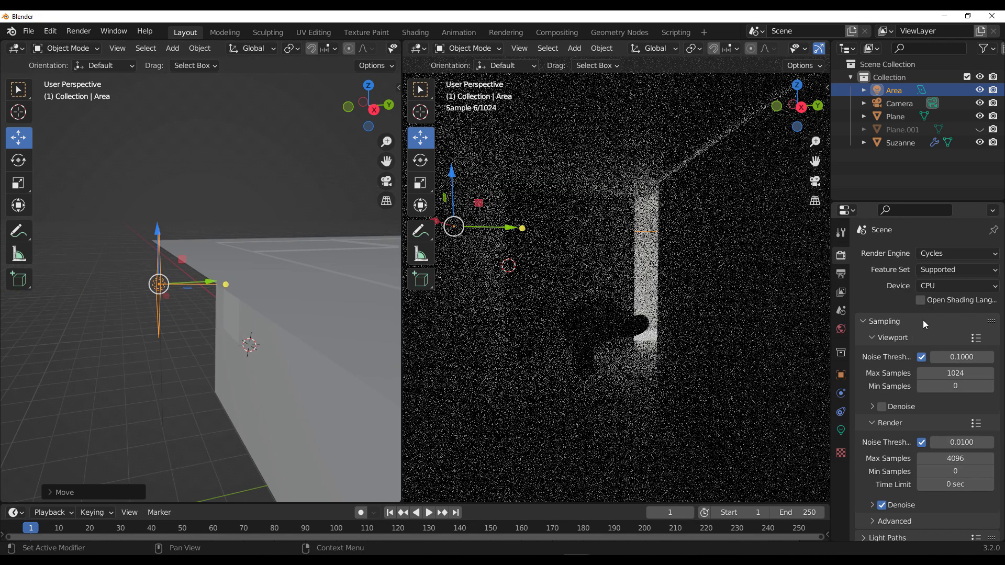
click(881, 407)
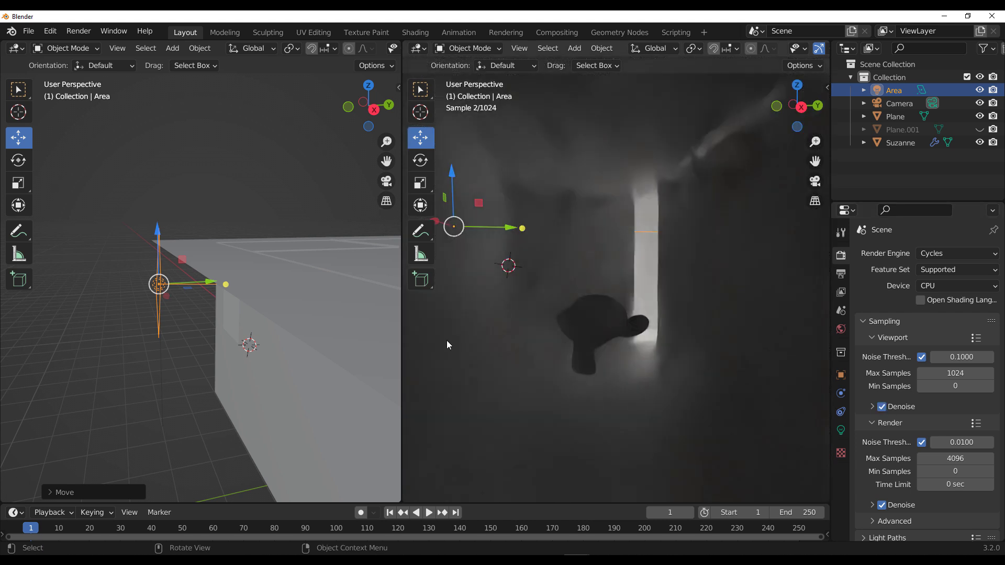
click(979, 129)
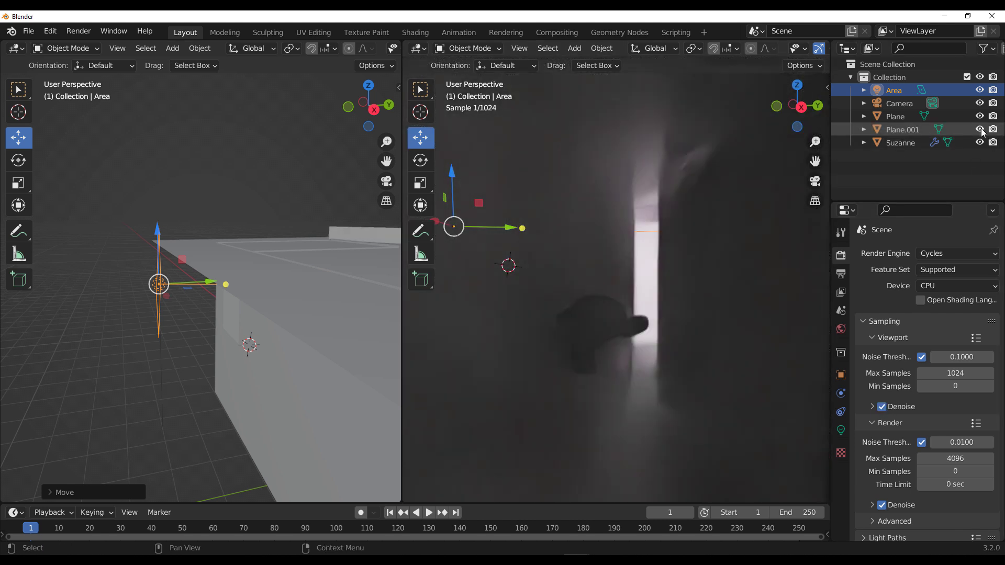
- Select Plane.001 and view its placement in the building from outside
click(901, 129)
scroll(289, 303, down, 5)
mouse_move(267, 303)
mouse_down()
mouse_move(287, 314)
mouse_move(270, 294)
mouse_up()
mouse_move(238, 241)
mouse_down()
mouse_move(244, 113)
mouse_move(253, 247)
mouse_move(253, 238)
mouse_up()
- Try a green and then a pink base color on Plane.001's material
click(841, 485)
click(952, 276)
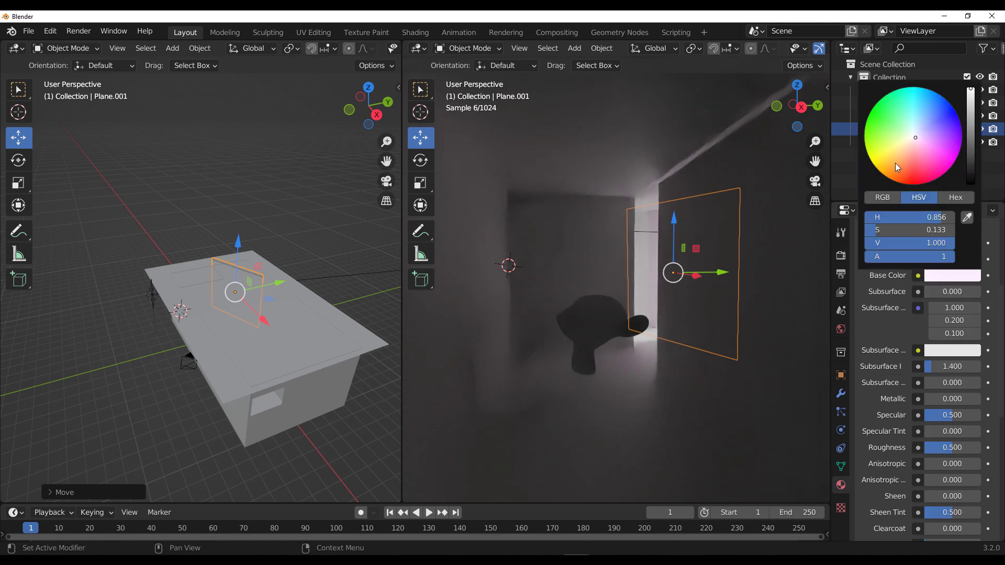
click(912, 148)
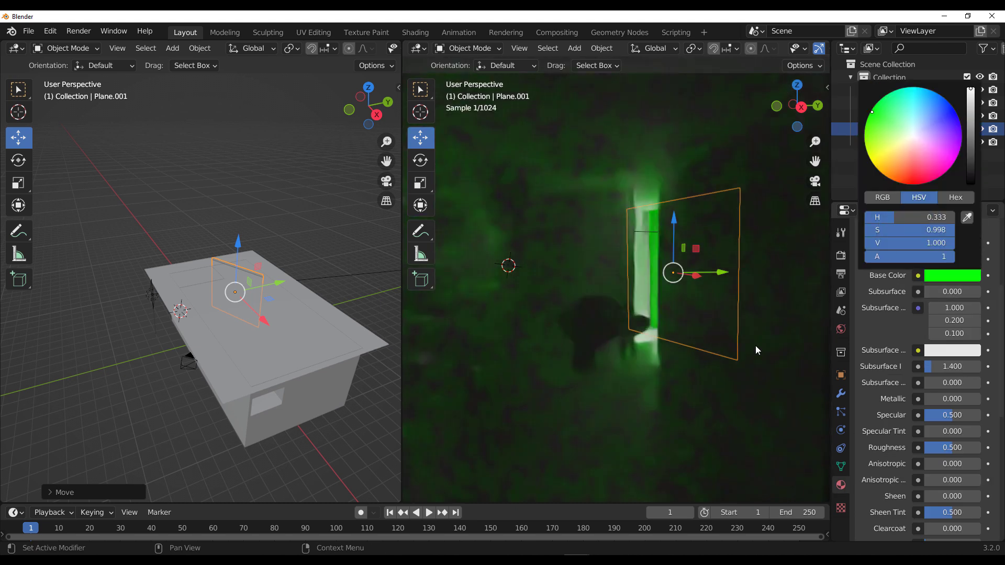
click(942, 276)
click(921, 162)
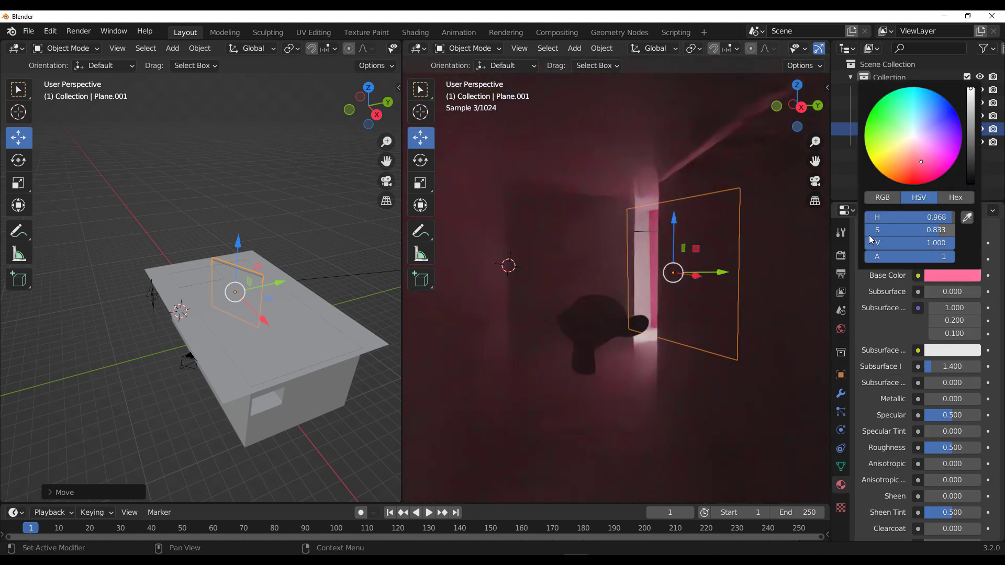
- Set Plane.001's base color to light blue and toggle its visibility off and on to compare the bounced light
click(153, 296)
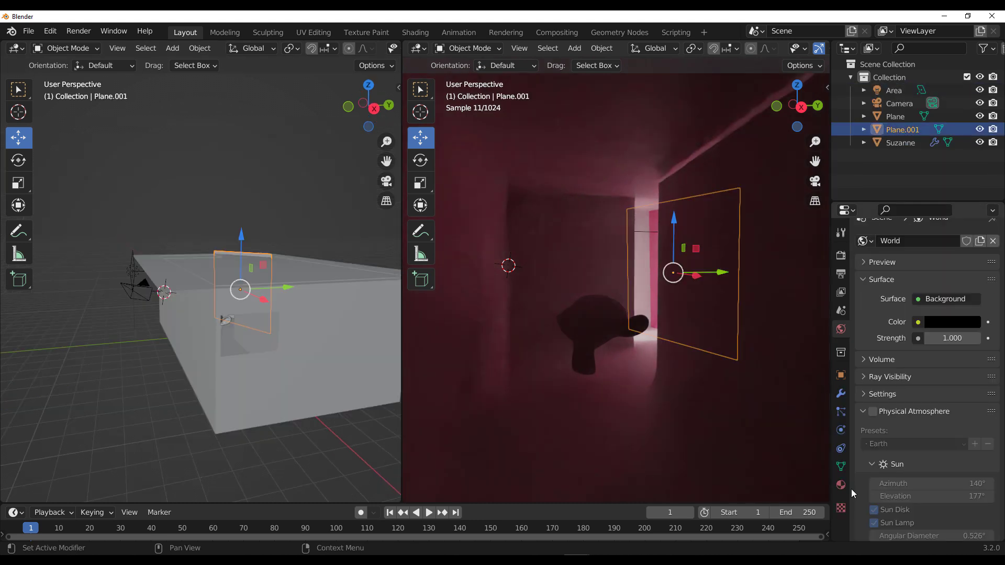
scroll(959, 356, up, 3)
click(960, 409)
click(929, 241)
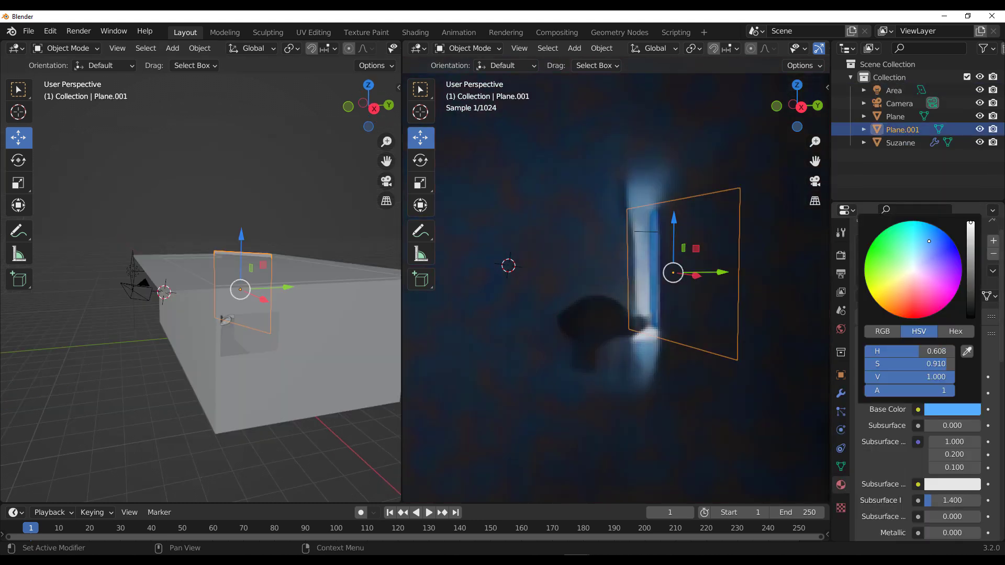
click(979, 130)
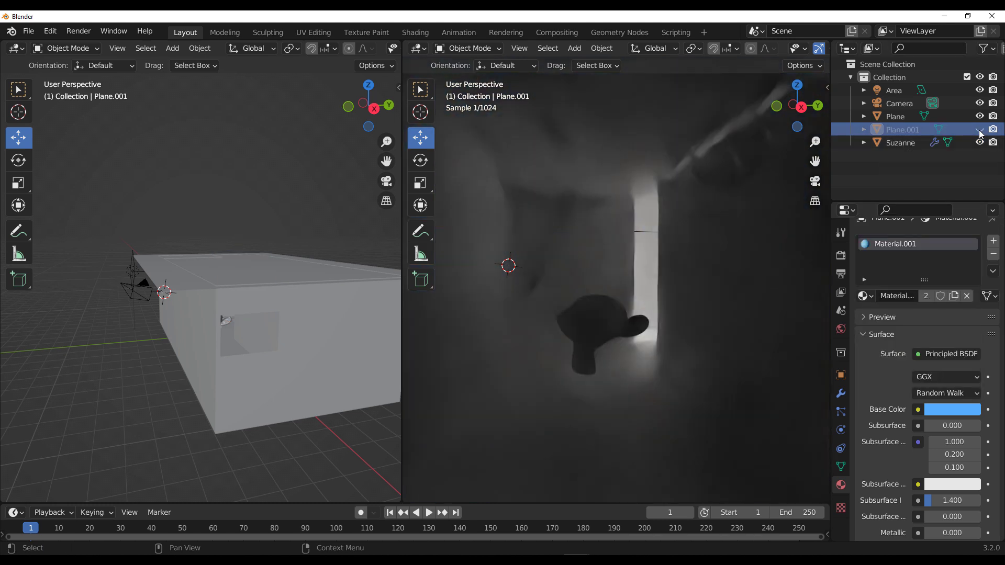
click(980, 130)
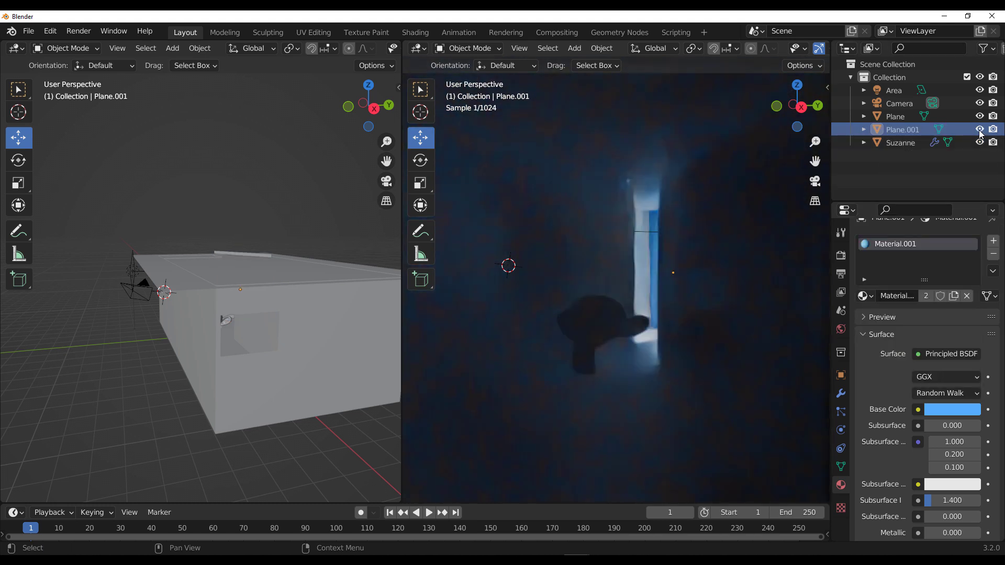
- Switch the render engine to Eevee to compare the room's lighting, then return it to Cycles
click(841, 256)
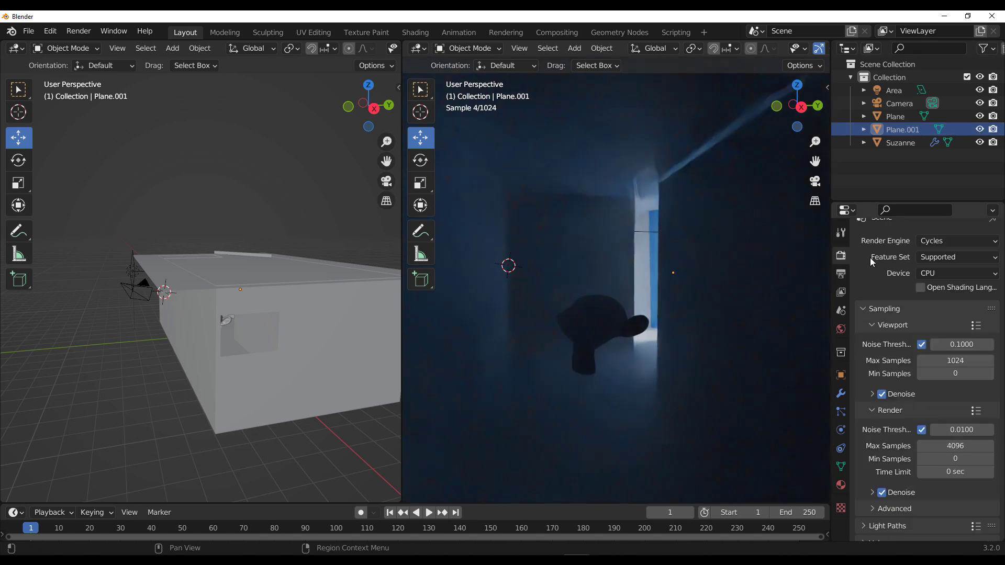
click(957, 241)
click(950, 259)
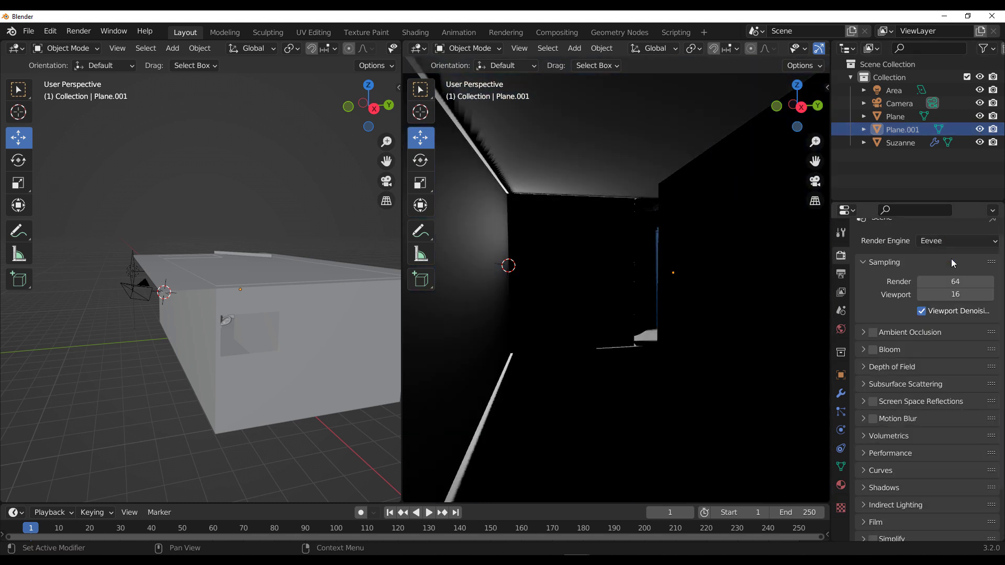
mouse_move(564, 379)
middle_down()
mouse_move(538, 370)
mouse_move(573, 374)
mouse_move(545, 363)
mouse_move(568, 351)
mouse_move(557, 359)
middle_up()
click(957, 240)
click(950, 284)
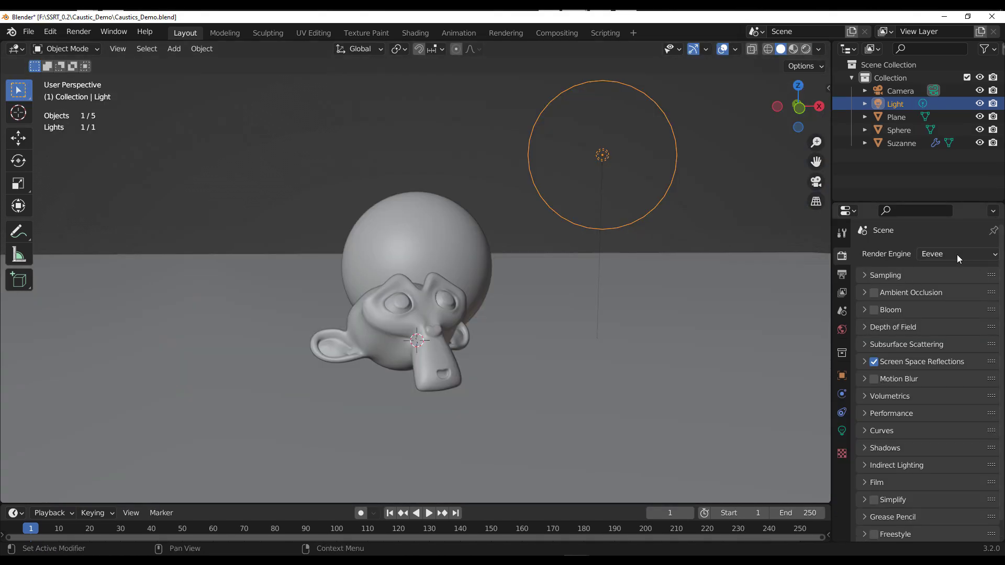
- Display the caustics scene in rendered shading and examine the glass sphere and monkey from several angles
click(805, 49)
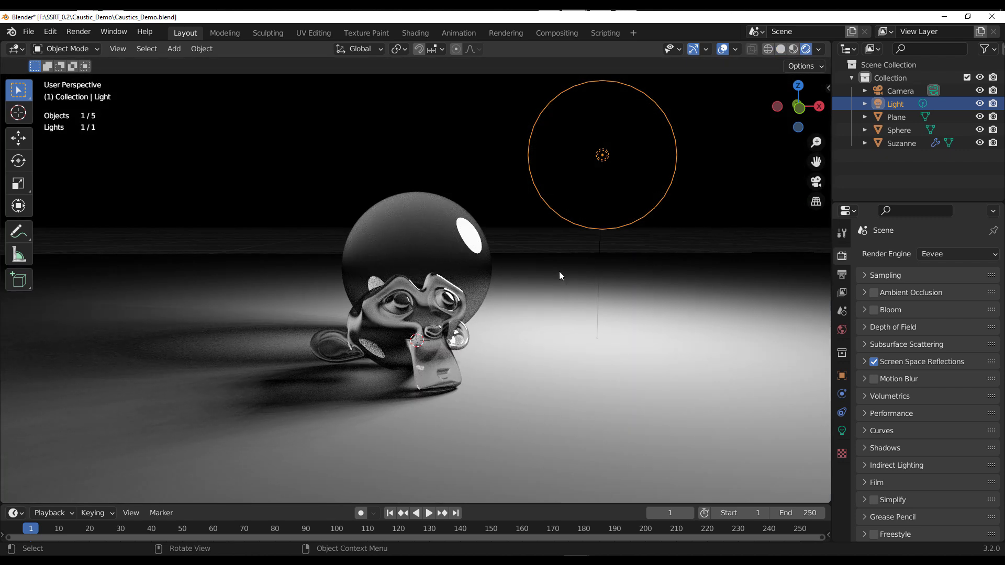
middle_drag(559, 273, 527, 327)
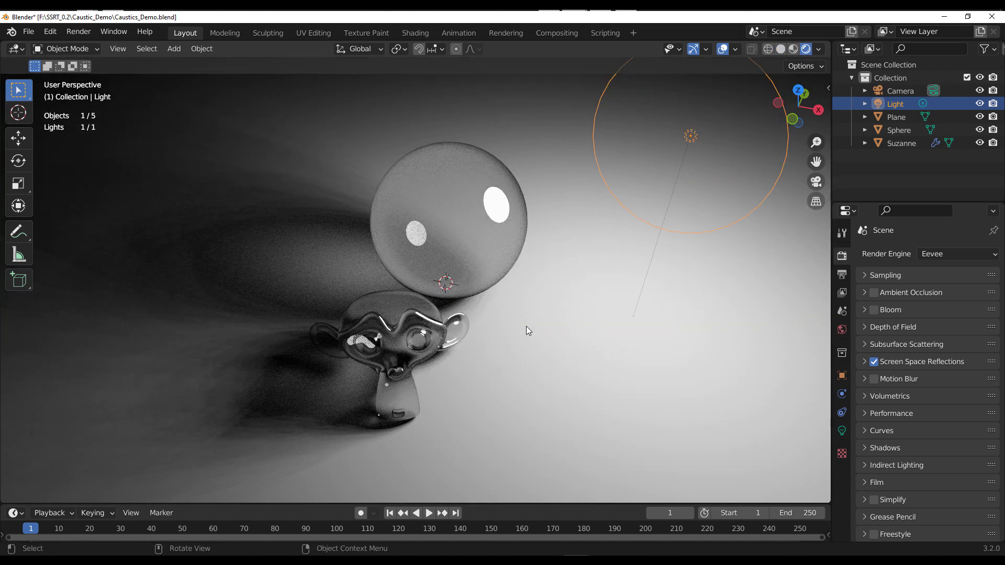
scroll(526, 326, down, 6)
scroll(492, 304, up, 8)
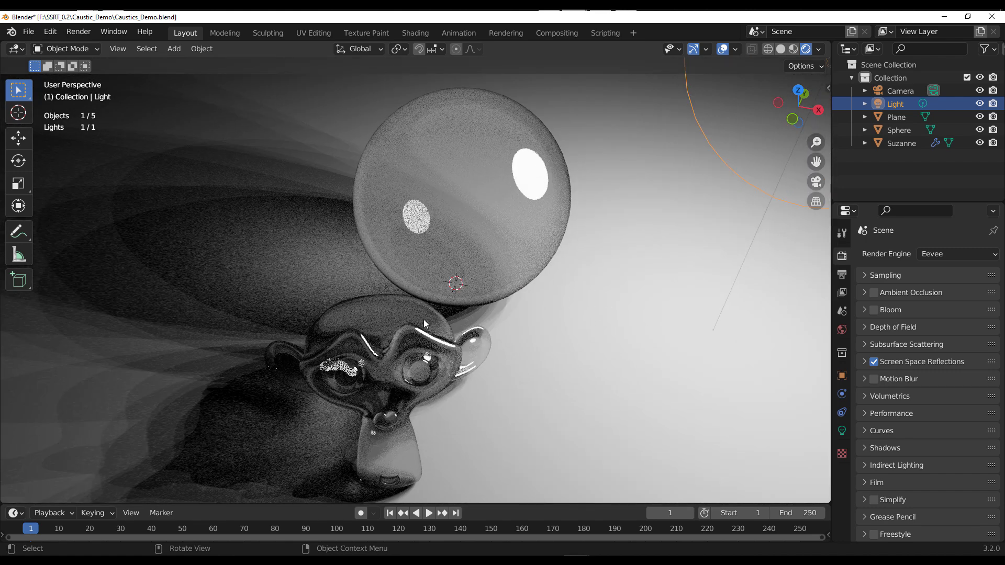
middle_drag(422, 319, 409, 276)
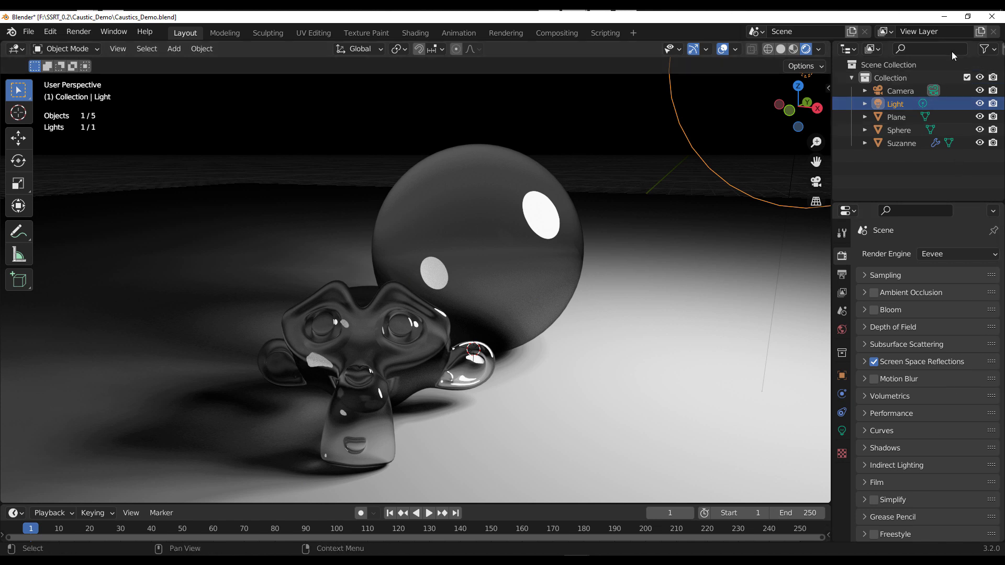
- Switch to the web browser and review the Screen Space Ray Tracing page on Blend Swap
click(945, 17)
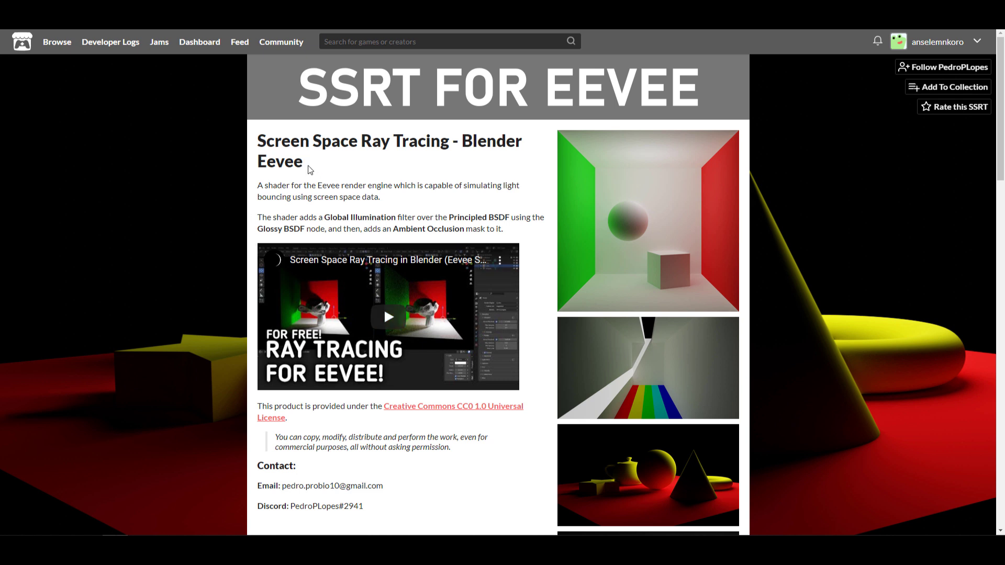
click(125, 10)
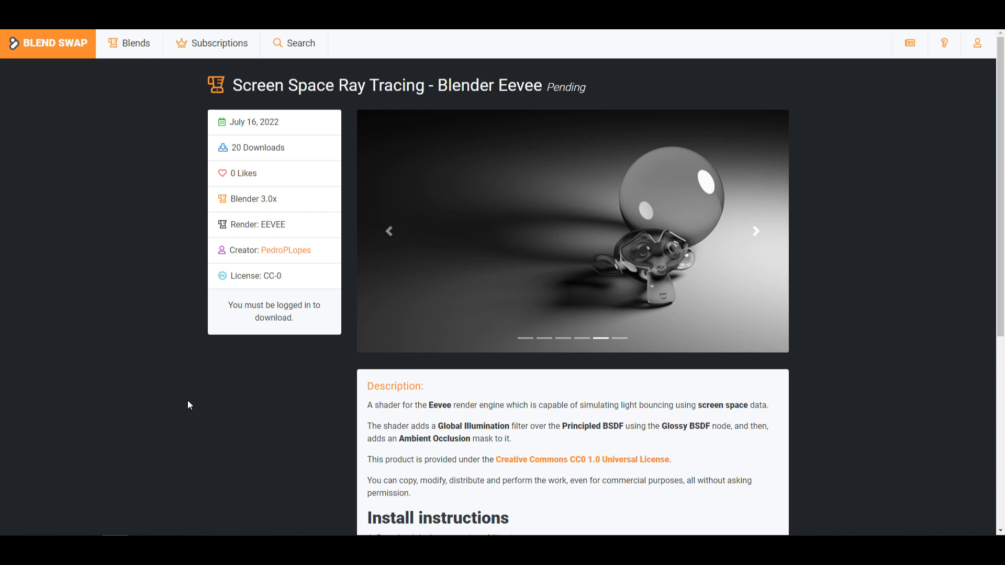
scroll(214, 421, down, 6)
scroll(272, 434, up, 3)
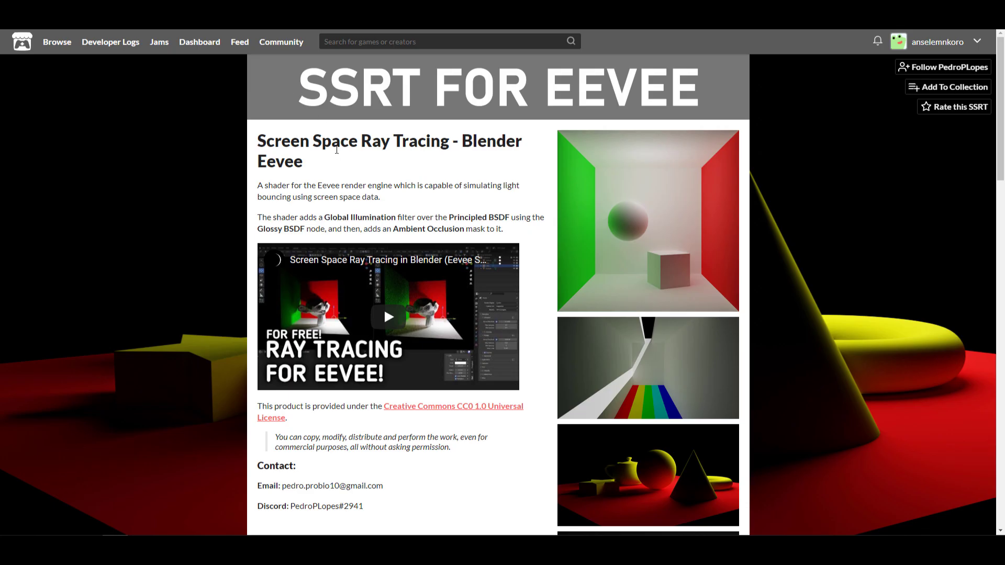
- Examine the SSRT for Eevee itch.io page's description, install instructions, downloads and development log
scroll(372, 226, down, 15)
scroll(345, 262, up, 1)
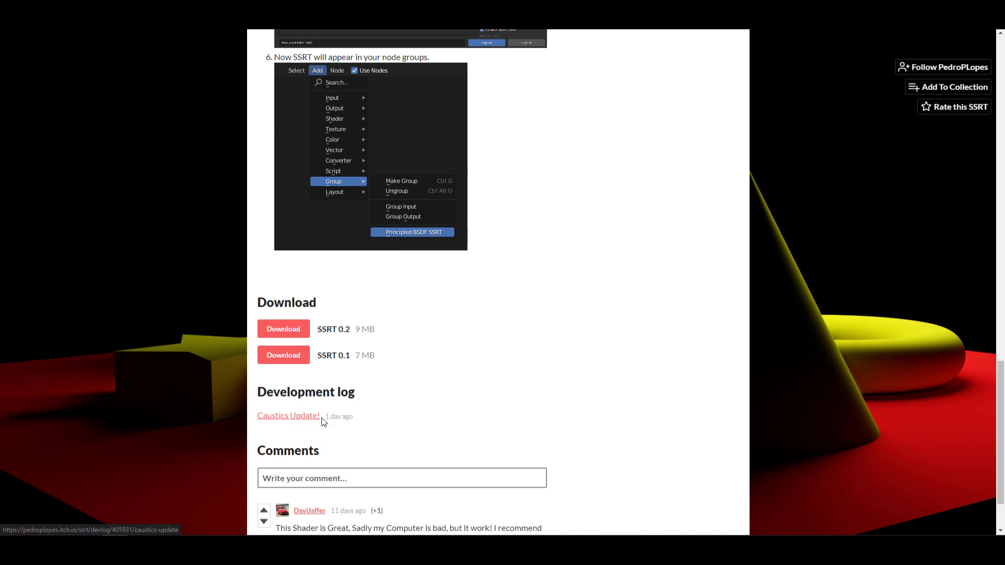
scroll(438, 384, up, 15)
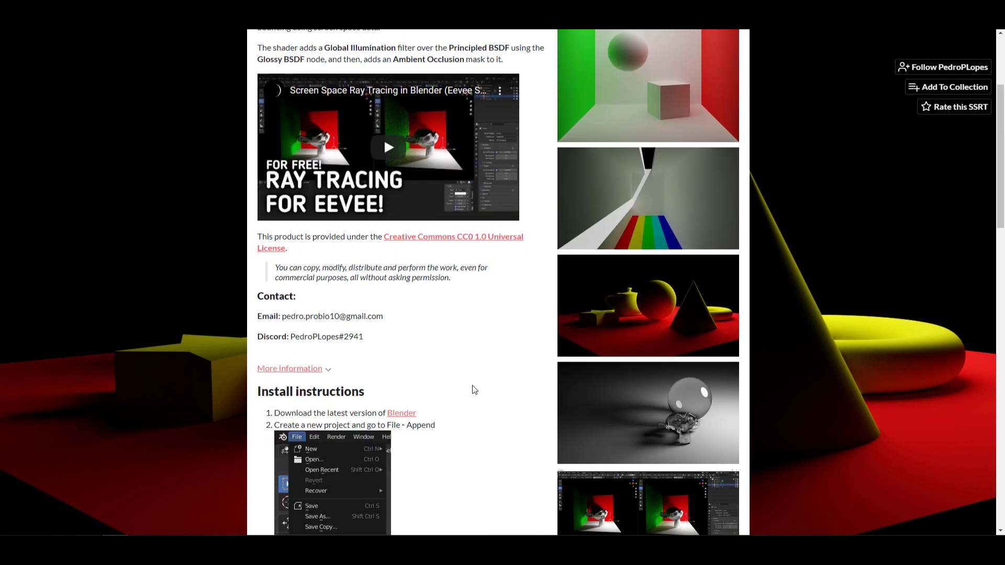
scroll(472, 390, up, 3)
scroll(472, 389, down, 4)
scroll(472, 390, up, 4)
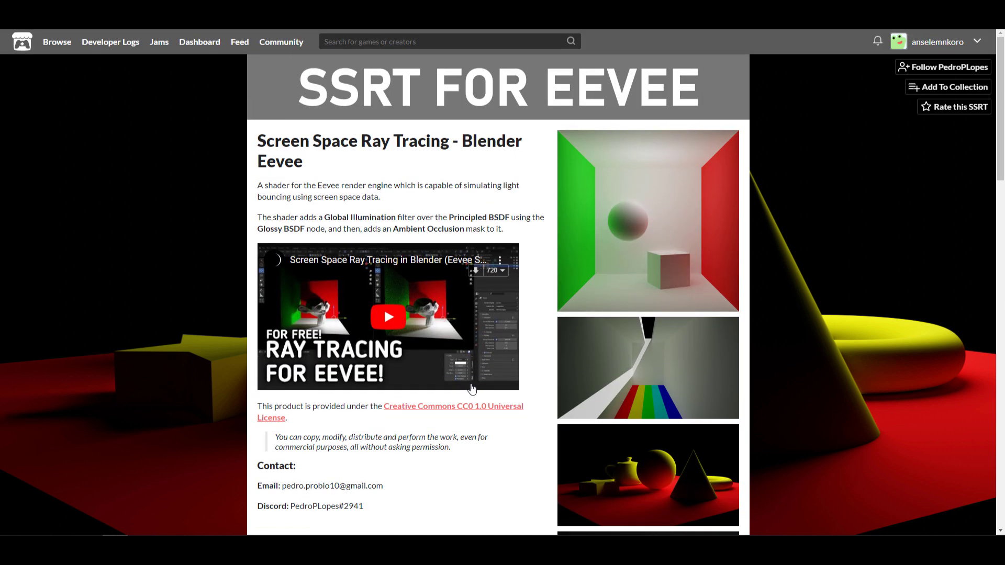
scroll(472, 390, down, 4)
scroll(471, 387, up, 4)
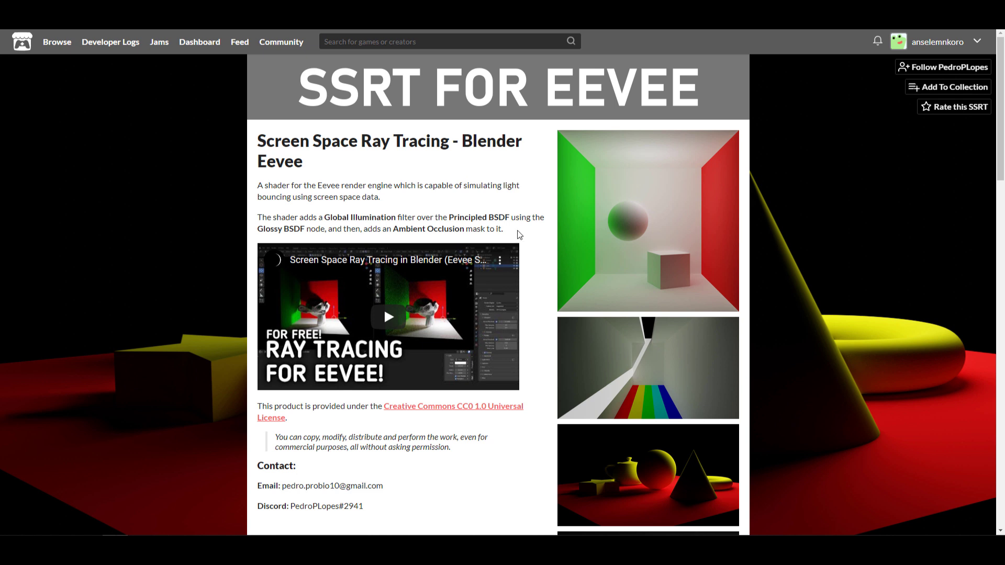
scroll(521, 235, down, 10)
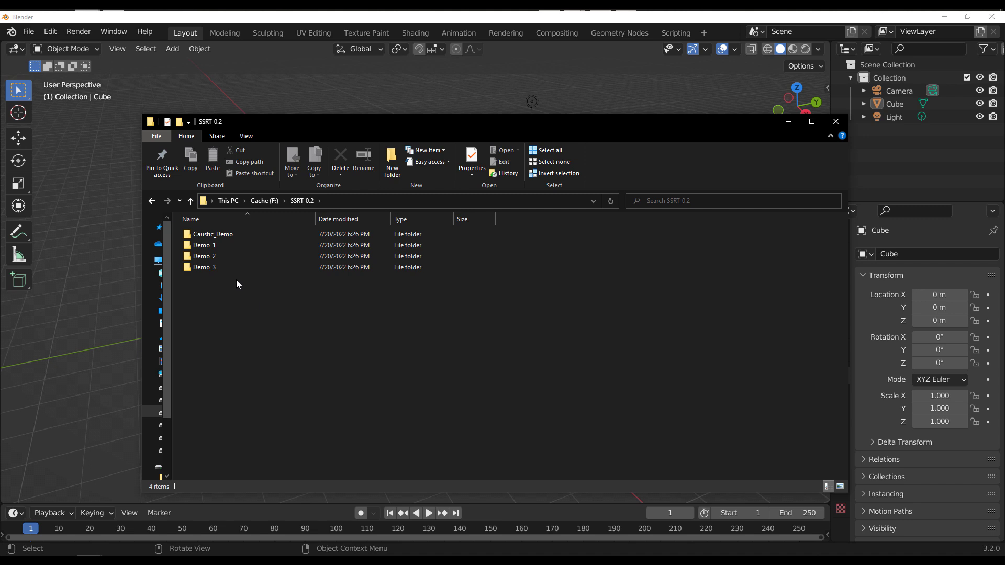
- Examine the caustic and numbered demo folders inside the SSRT_0.2 folder and return to the Blender scene
click(228, 234)
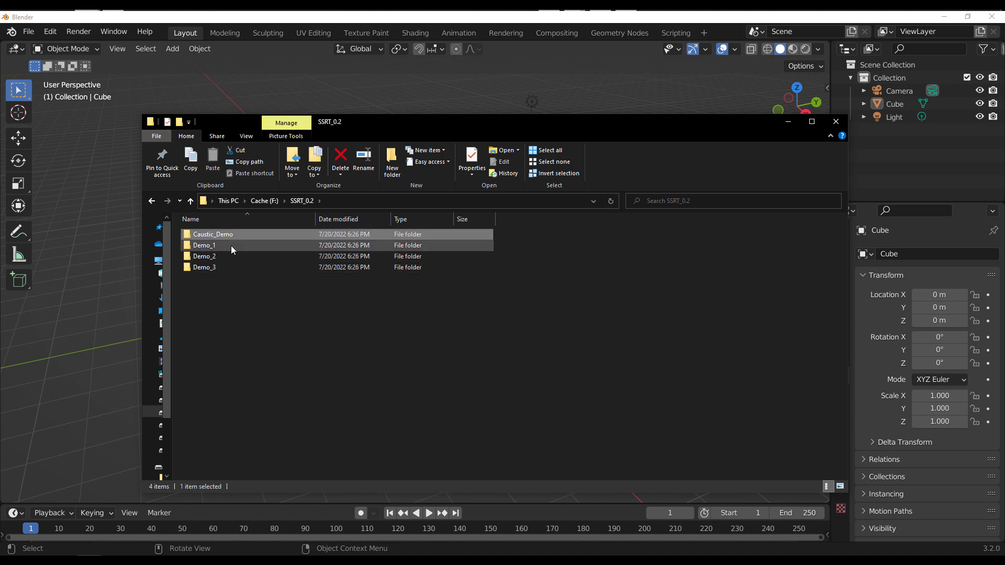
click(285, 306)
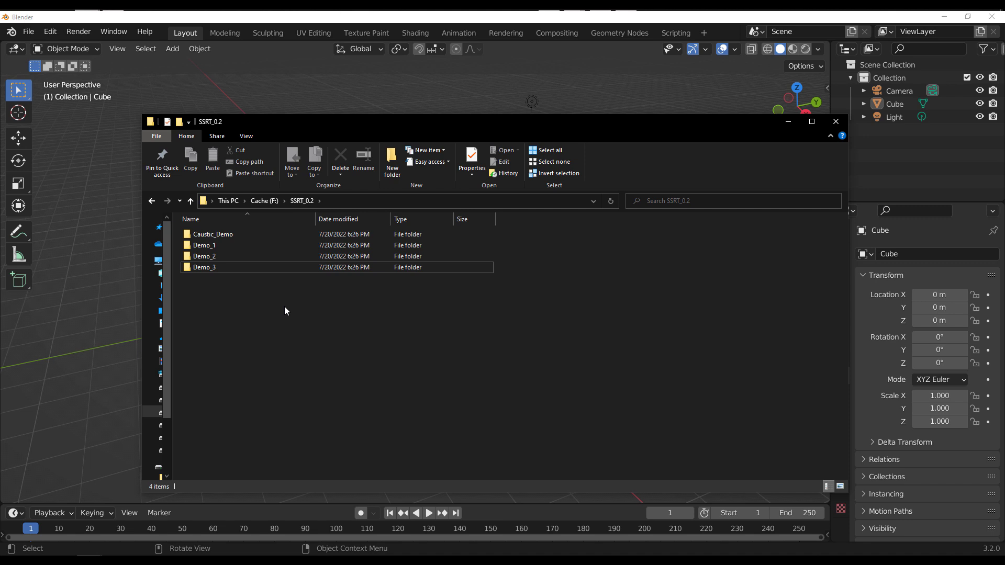
click(87, 308)
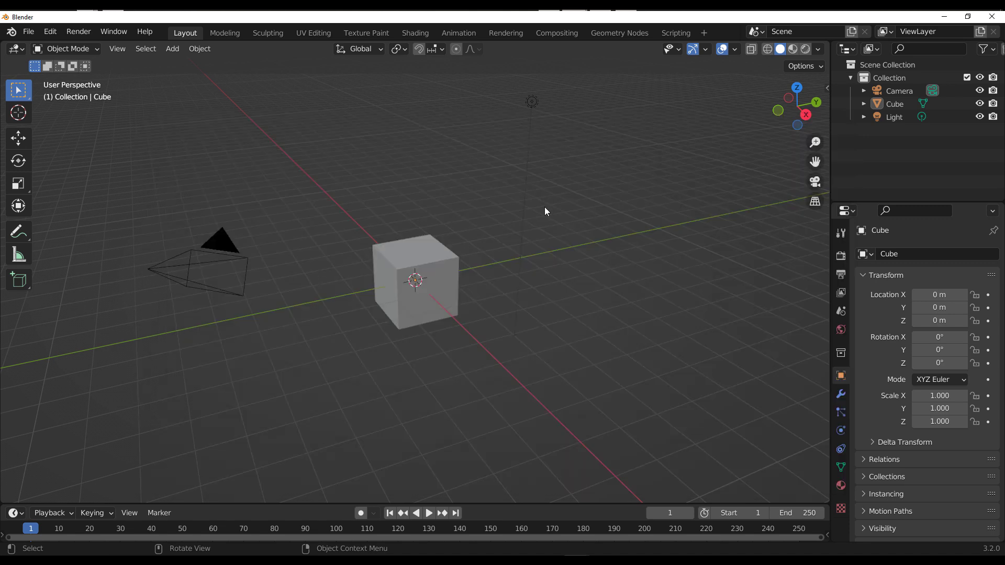
- Append the Principled BSDF SSRT node group from SSRT_Demo_1.blend in the Demo_1 folder
click(28, 32)
click(49, 175)
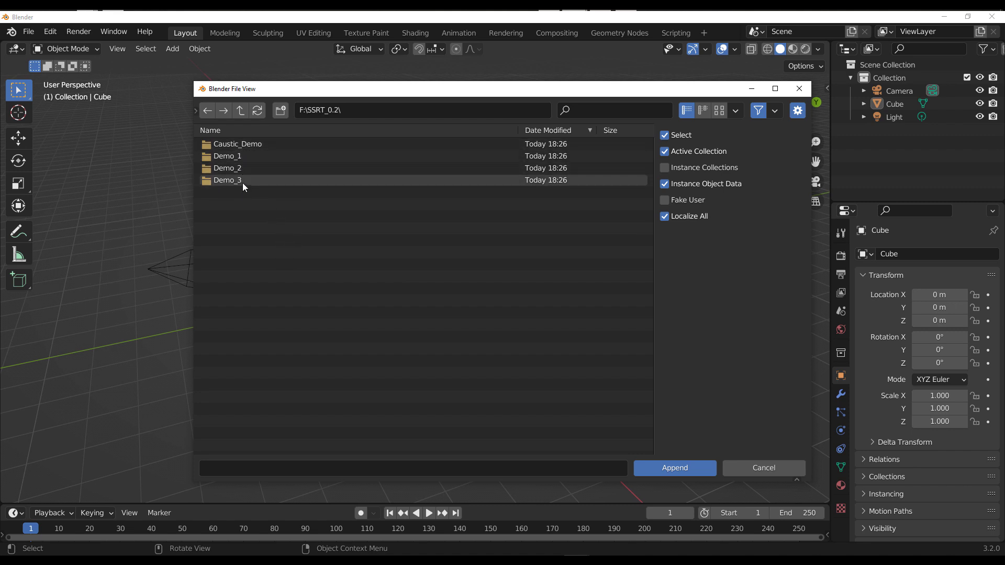
click(244, 157)
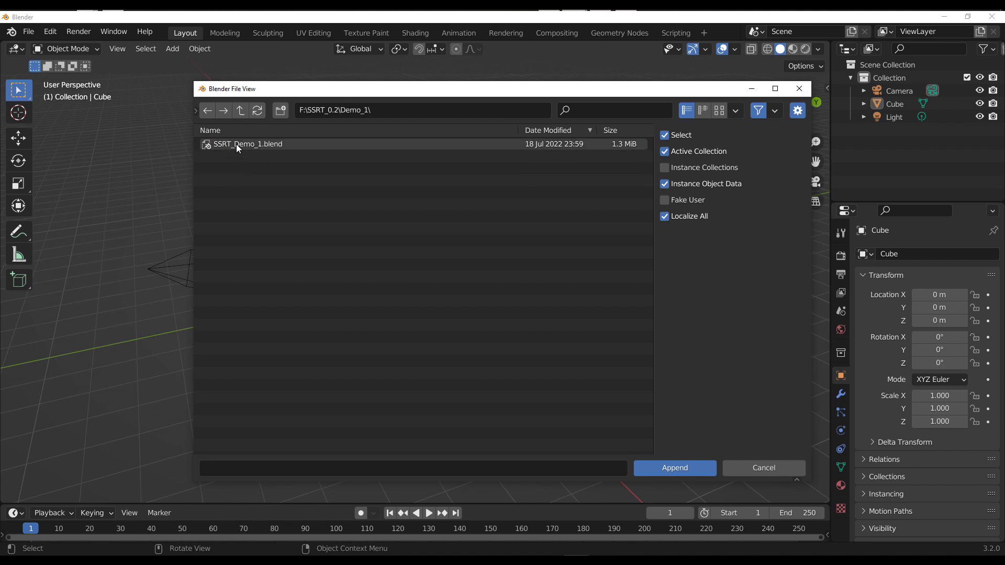
double_click(236, 143)
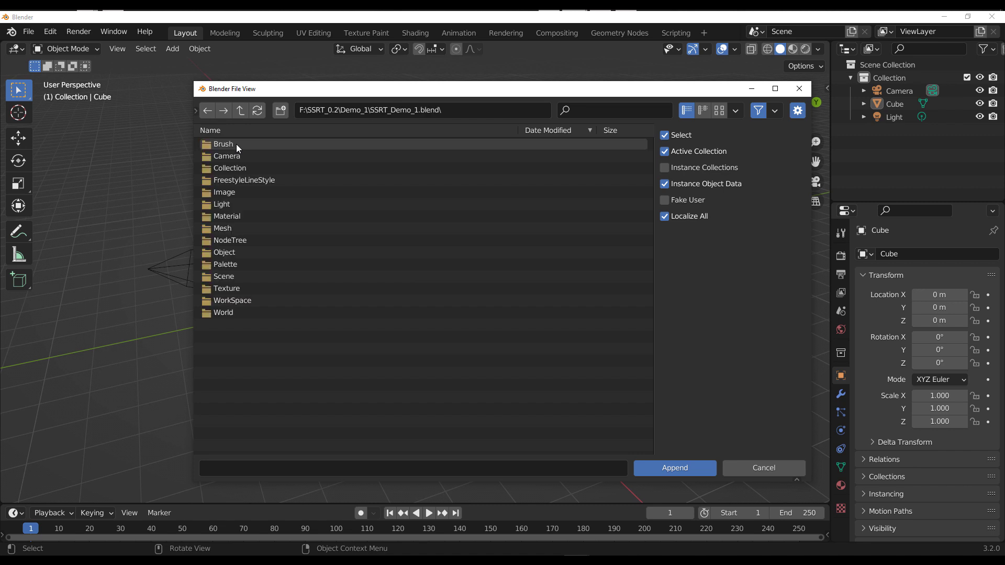
double_click(236, 240)
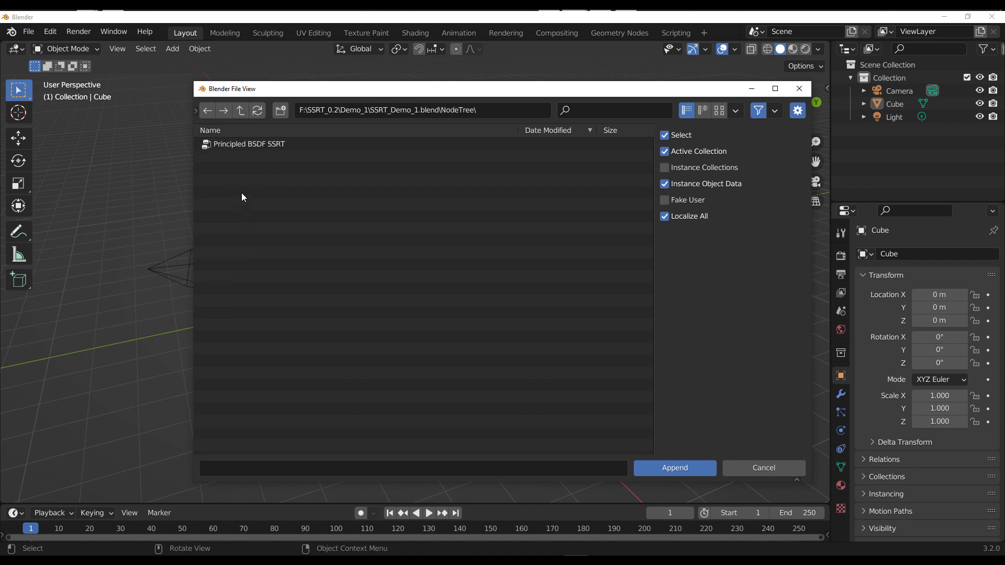
click(244, 147)
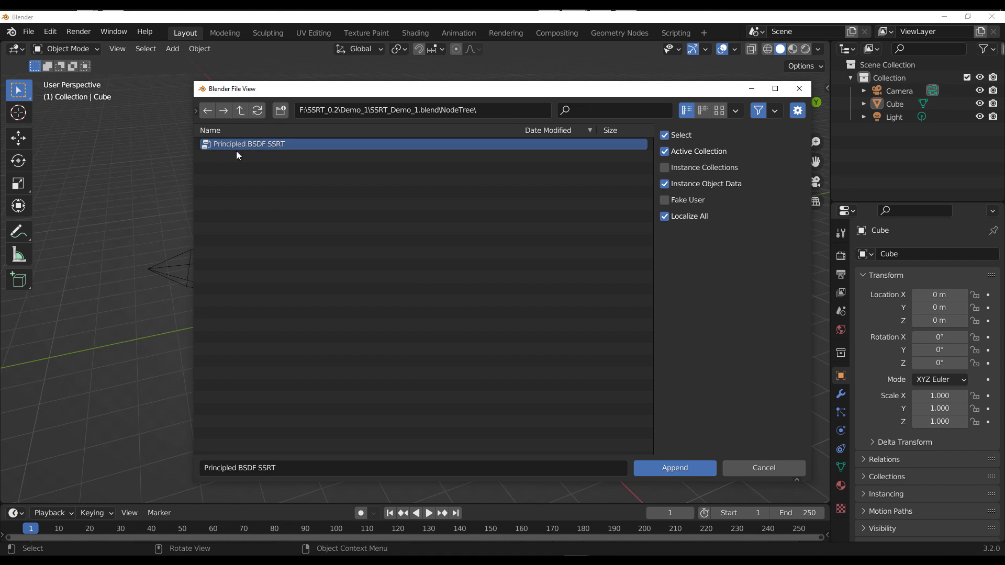
click(676, 468)
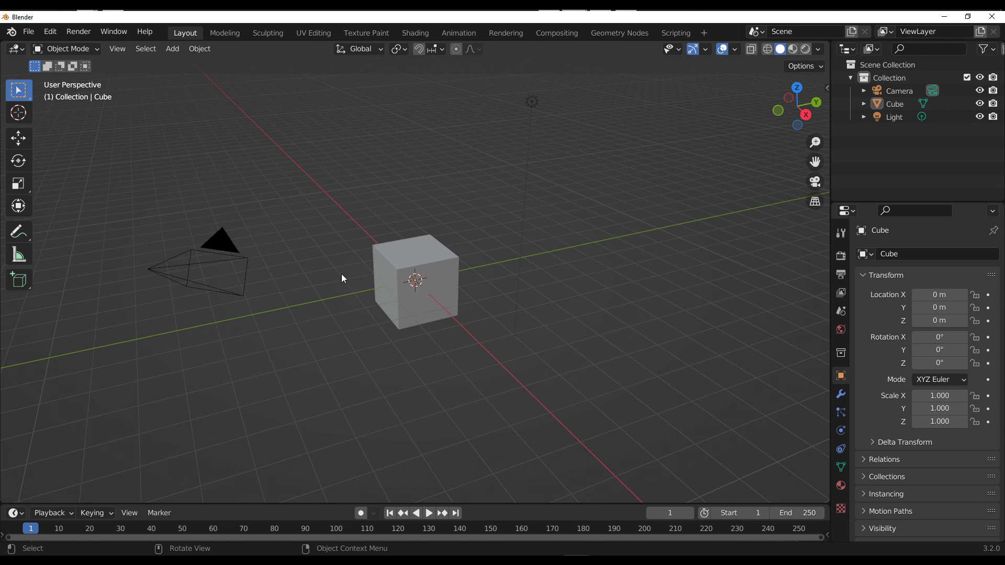
- Add a plane to the scene and scale it up to about 14.4
key(shift+a)
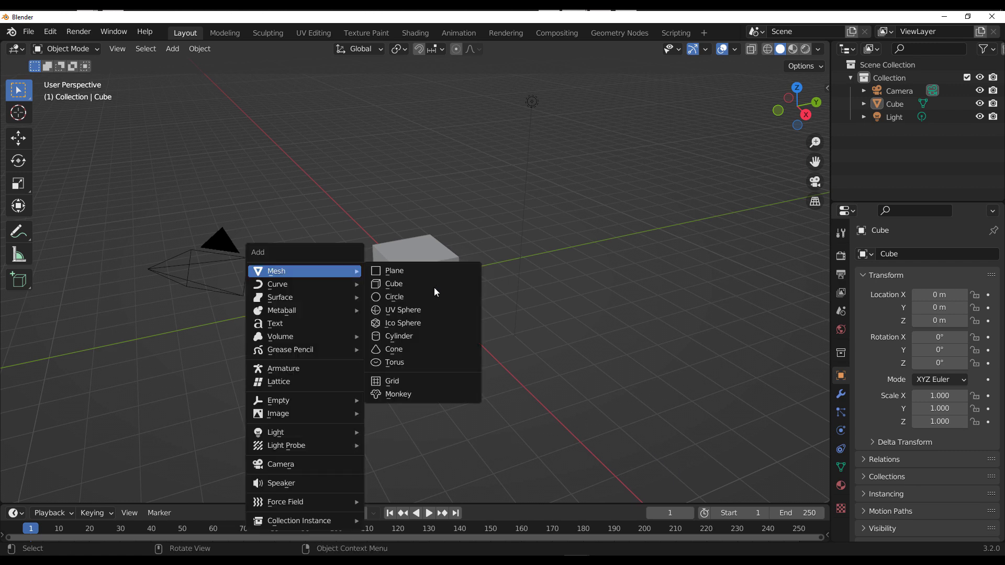
click(397, 270)
key(s)
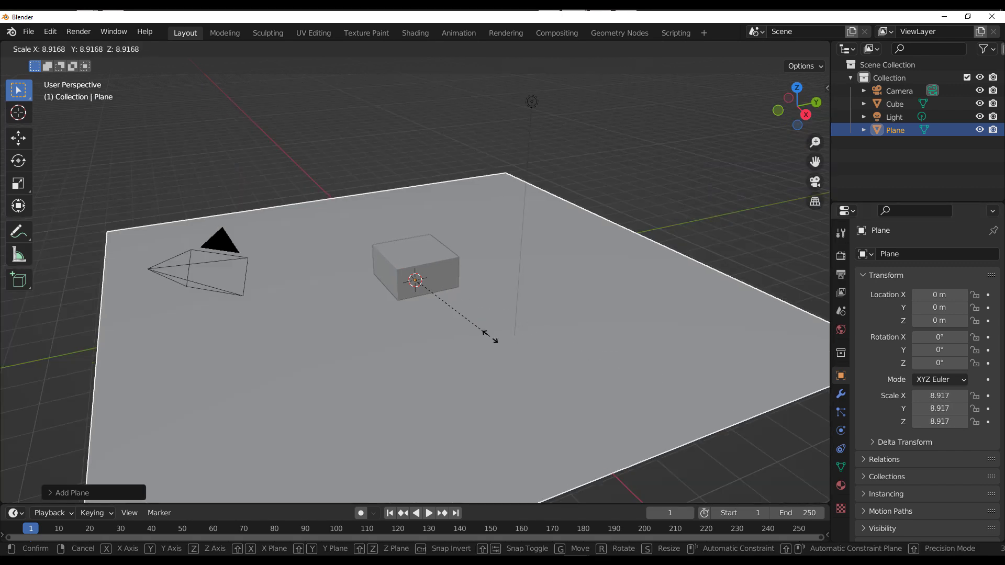
click(490, 337)
- Delete the default cube from the scene
click(398, 288)
middle_drag(379, 353, 355, 296)
click(21, 145)
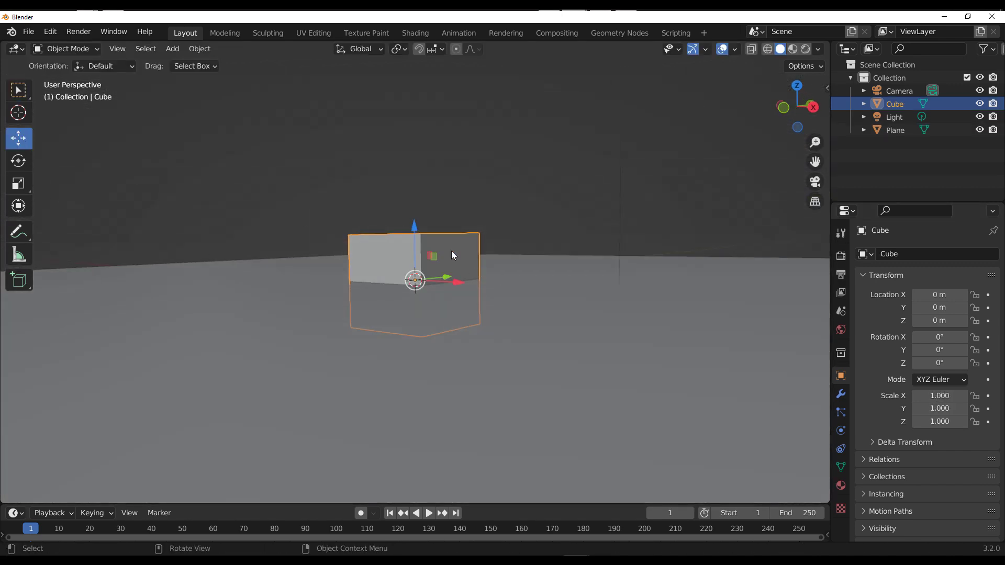
key(Delete)
middle_drag(451, 253, 460, 335)
- Split the viewport and turn the new area into an Asset Browser showing the Curtis Community Pack library
drag(111, 493, 311, 489)
click(16, 48)
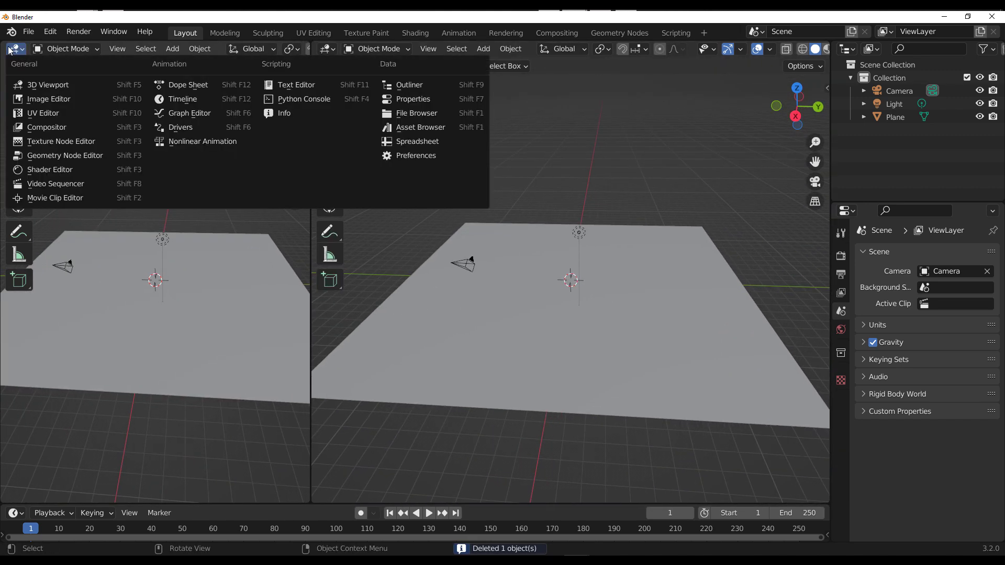
click(419, 127)
click(41, 70)
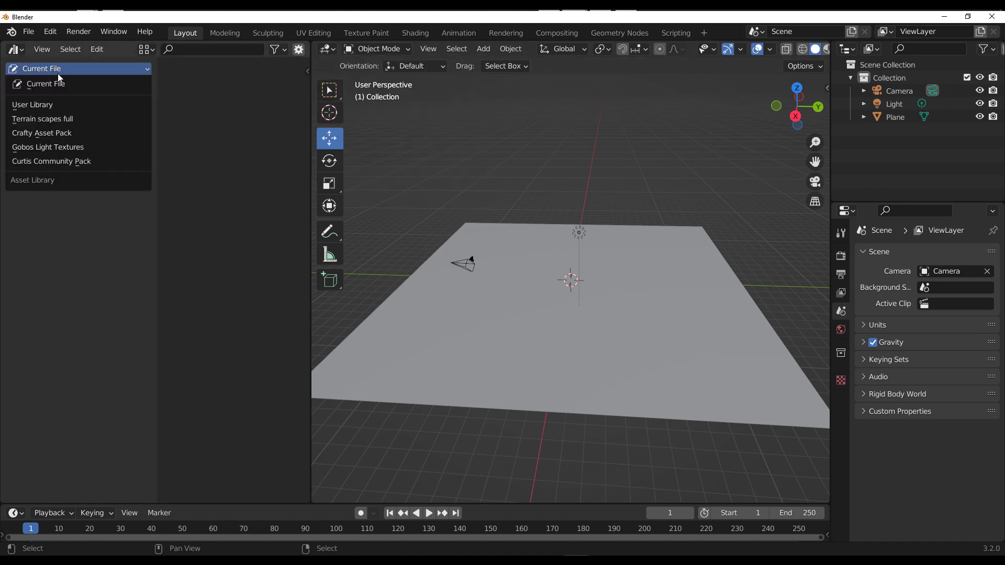
click(68, 162)
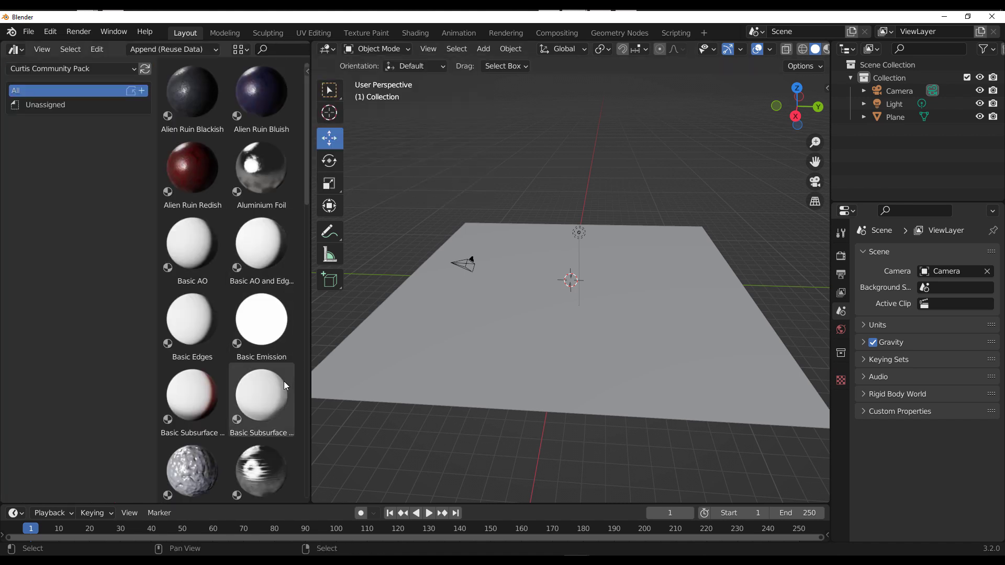
- Place the Material Blob asset above the plane, scaled to about 2.1 and raised to a Z location of about 1.8 m
scroll(231, 366, down, 10)
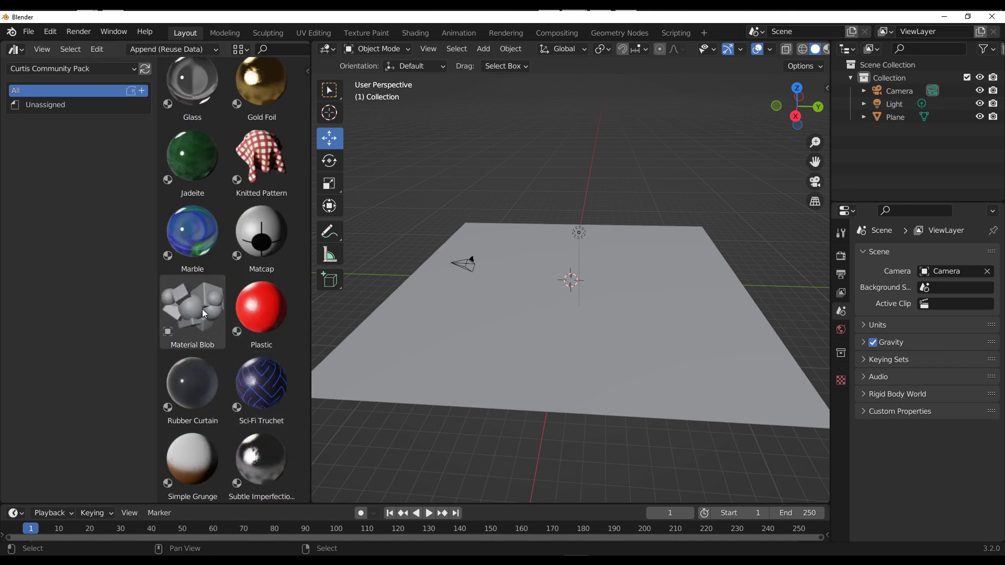
middle_drag(523, 294, 525, 279)
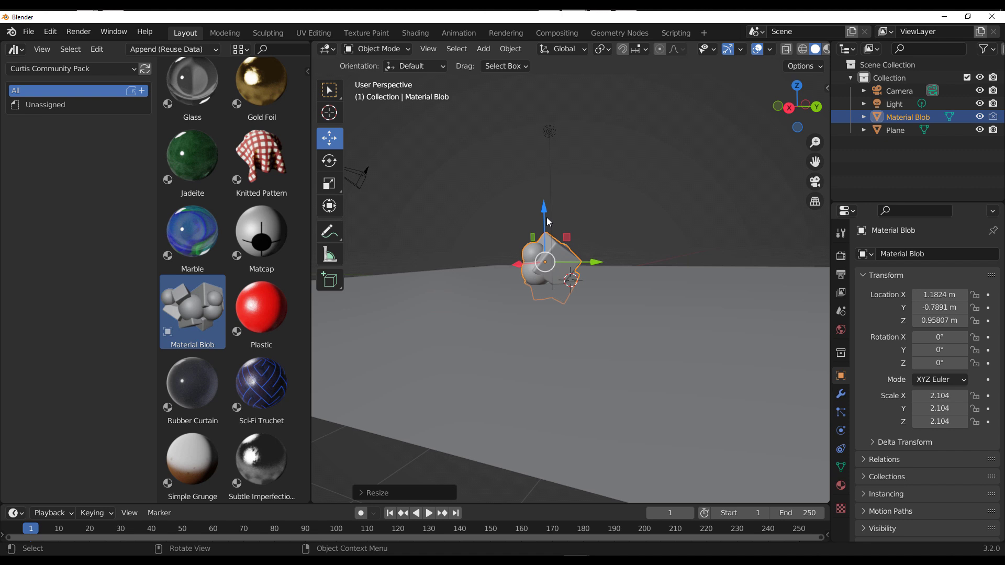
drag(545, 213, 539, 191)
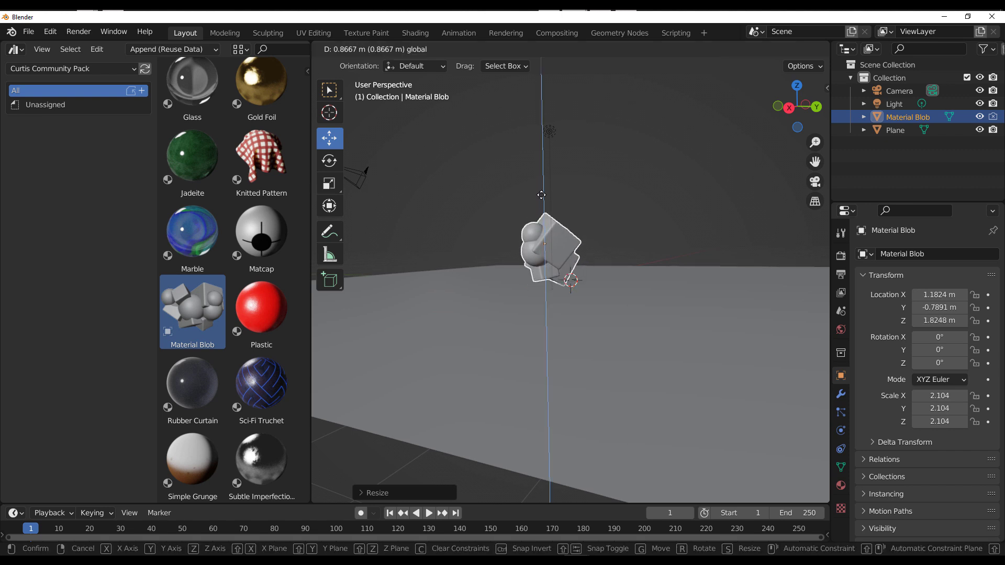
click(600, 292)
scroll(600, 292, up, 5)
middle_drag(600, 292, 617, 340)
scroll(618, 342, down, 5)
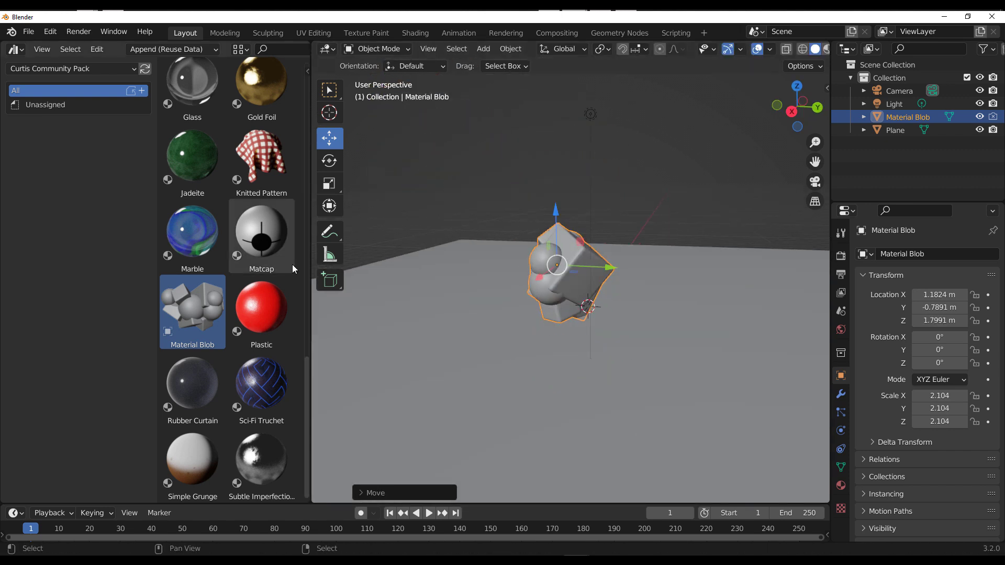
- Widen the Asset Browser area and change it to the Shader Editor
drag(313, 299, 438, 295)
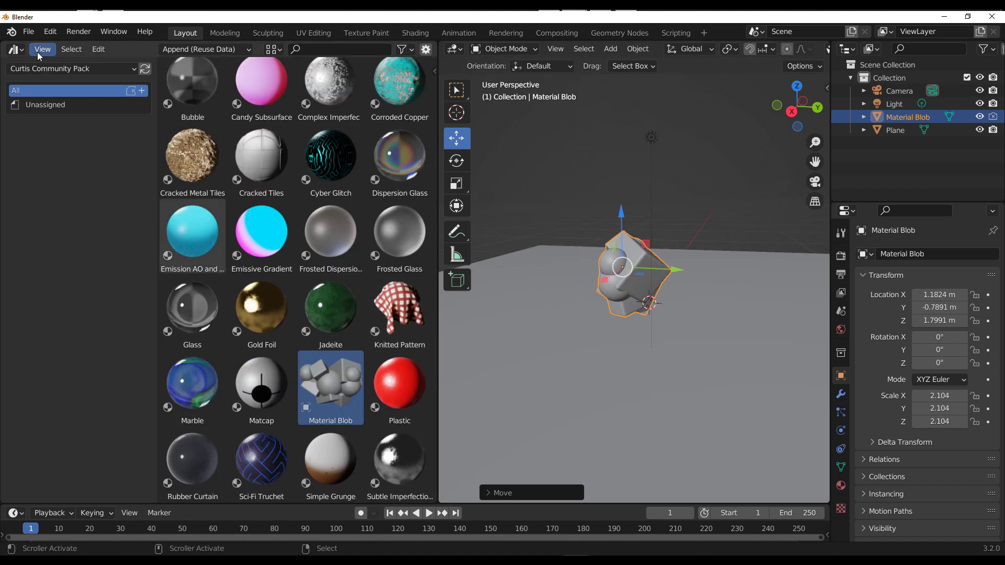
click(15, 51)
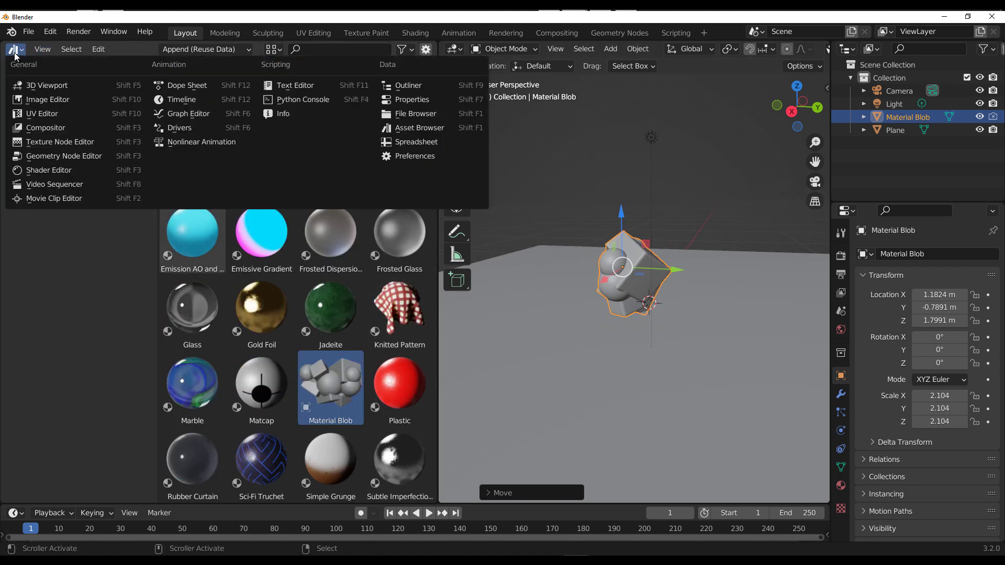
click(51, 171)
- Create a new material for the Material Blob and another one for the plane
click(695, 163)
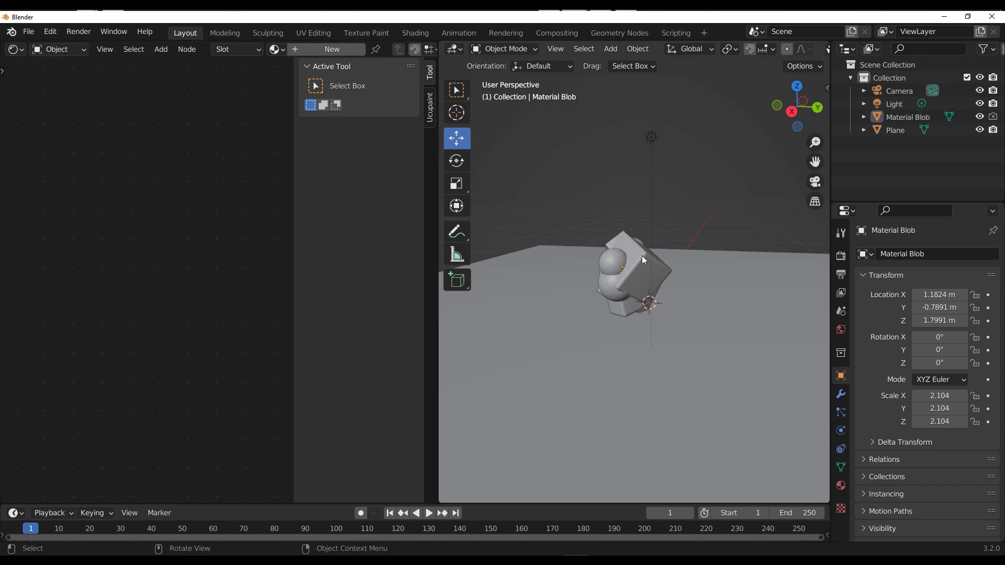
click(642, 256)
click(332, 50)
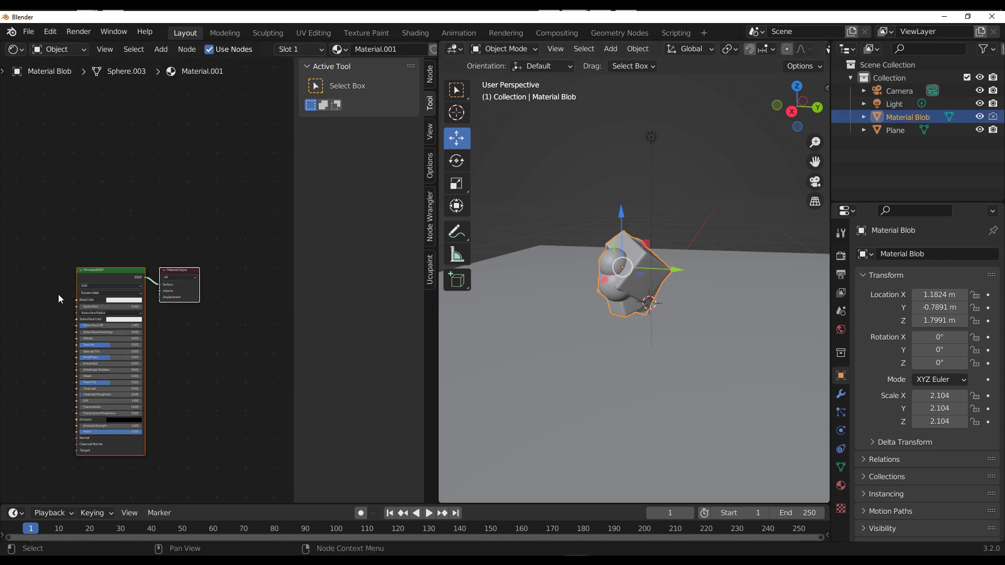
click(677, 329)
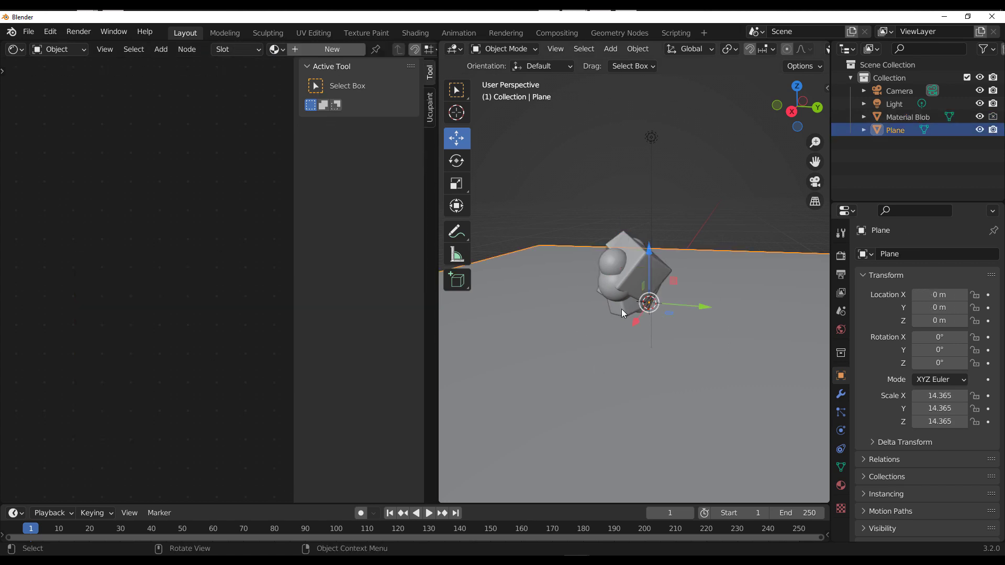
click(332, 49)
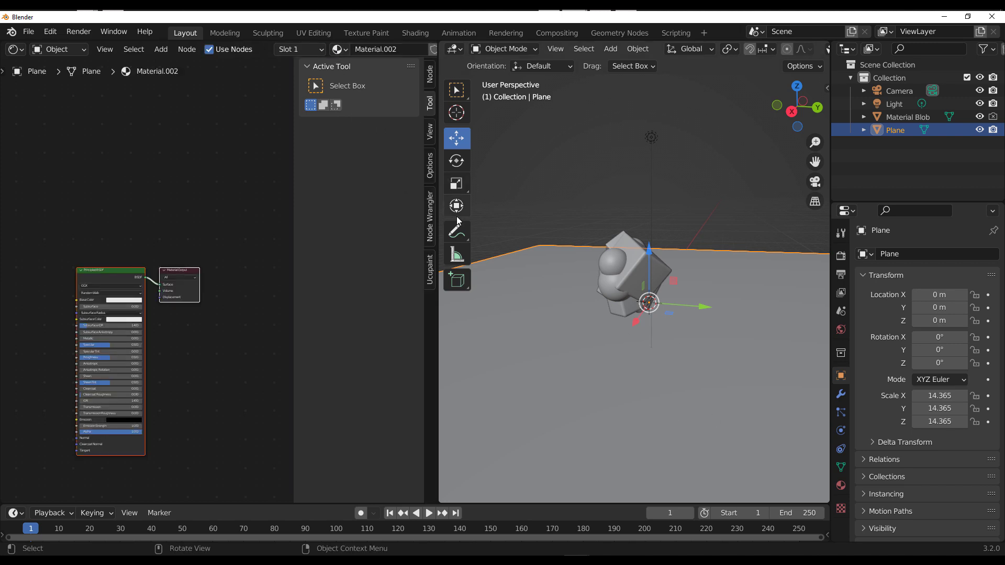
- Display the viewport in rendered shading and examine the lit blob and plane from another angle
key(z)
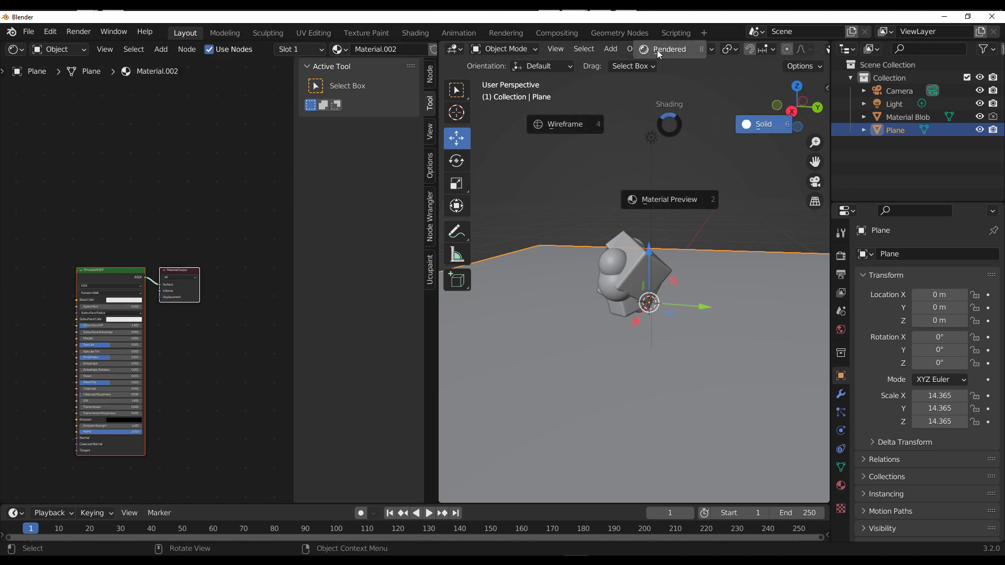
click(655, 50)
middle_drag(670, 256, 623, 264)
scroll(617, 260, up, 3)
scroll(659, 289, down, 5)
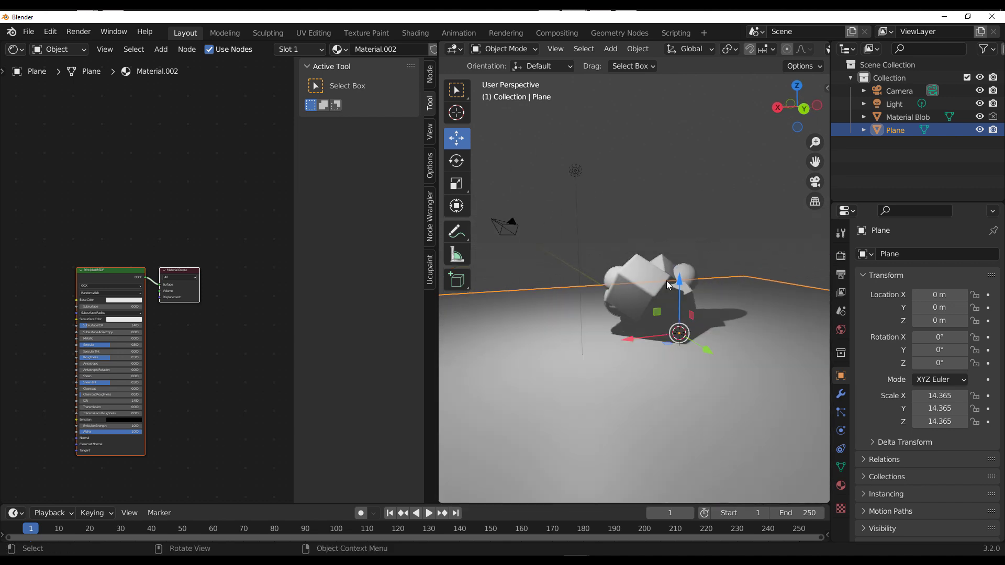
middle_drag(635, 215, 639, 256)
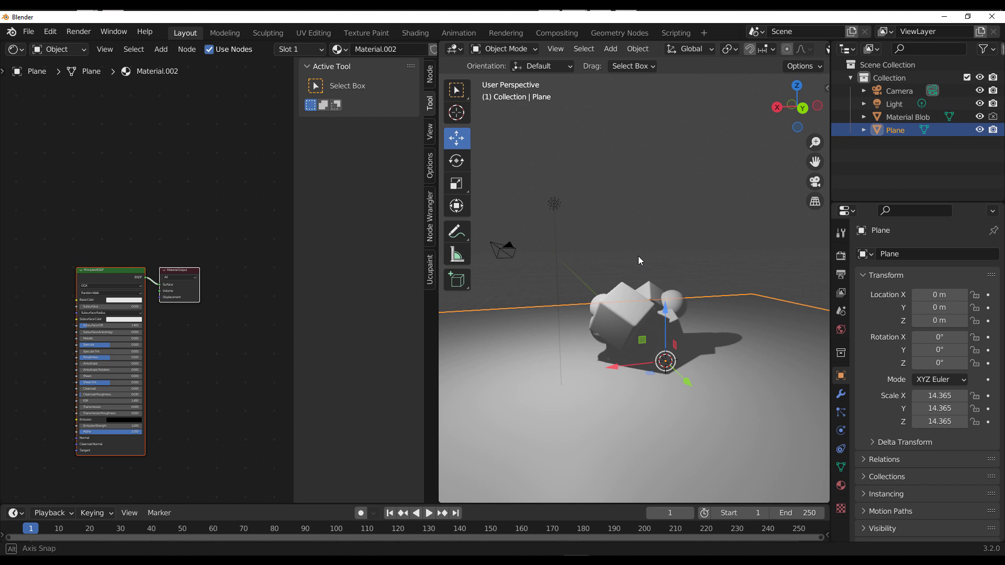
- Toggle the plane's visibility off and back on, and hide the light in the viewport
click(979, 130)
click(979, 130)
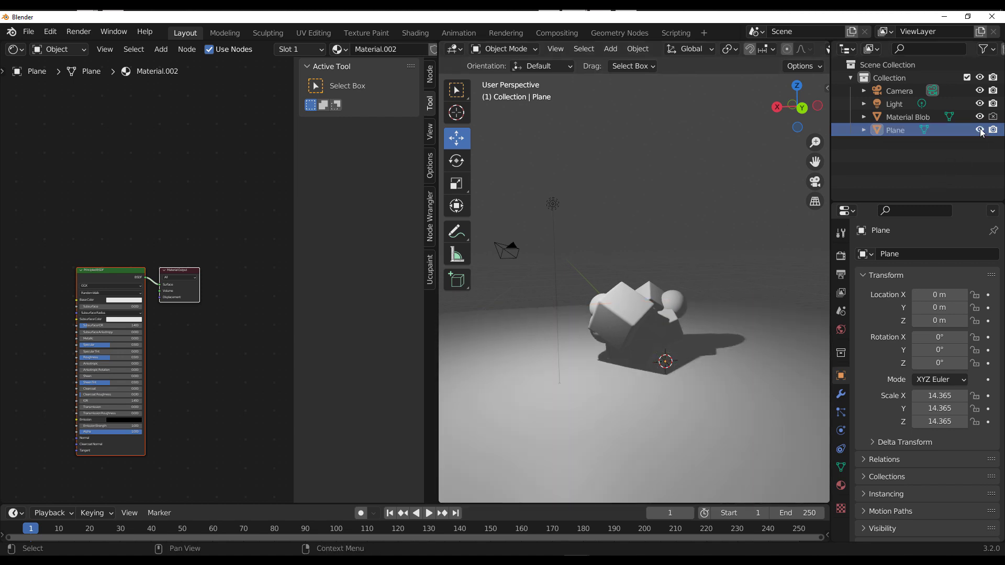
click(554, 204)
key(h)
- Select the Material Blob and enable Screen Space Reflections in the Eevee render settings
middle_drag(613, 343, 611, 311)
click(611, 310)
click(613, 320)
click(613, 320)
click(841, 256)
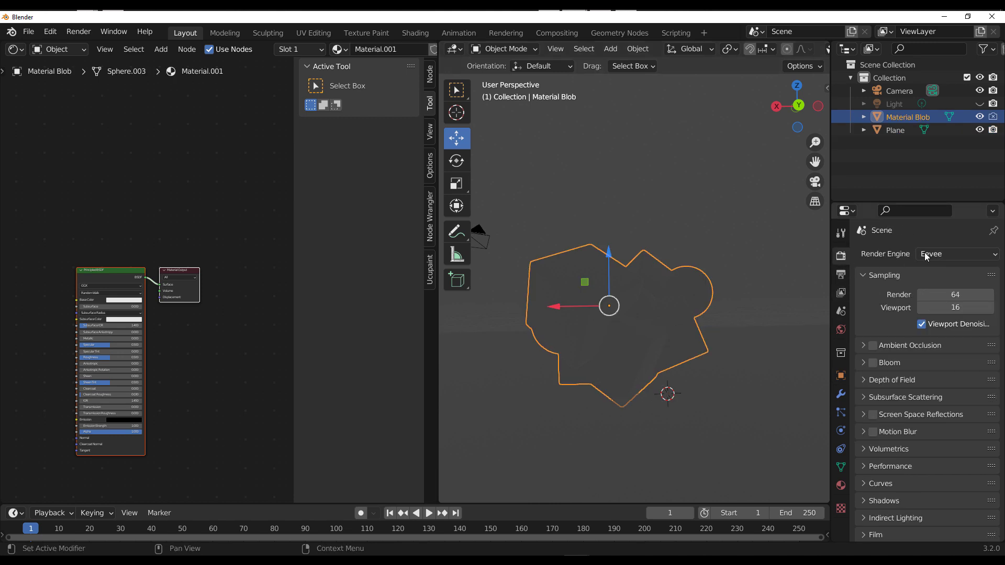
click(870, 416)
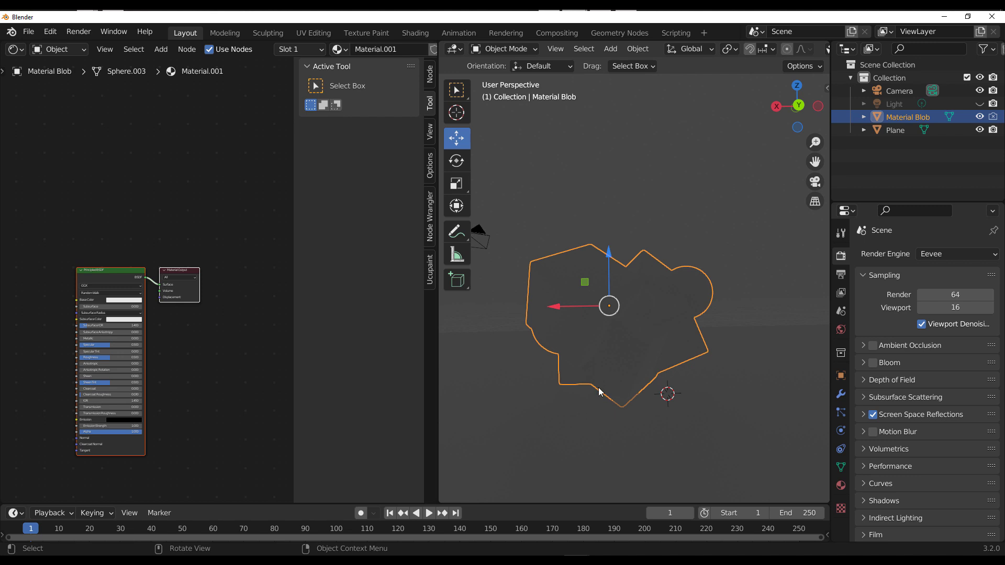
middle_drag(599, 393, 636, 400)
- Add the Principled BSDF SSRT group node beside the Principled BSDF in the blob's material
middle_drag(183, 344, 208, 351)
click(88, 224)
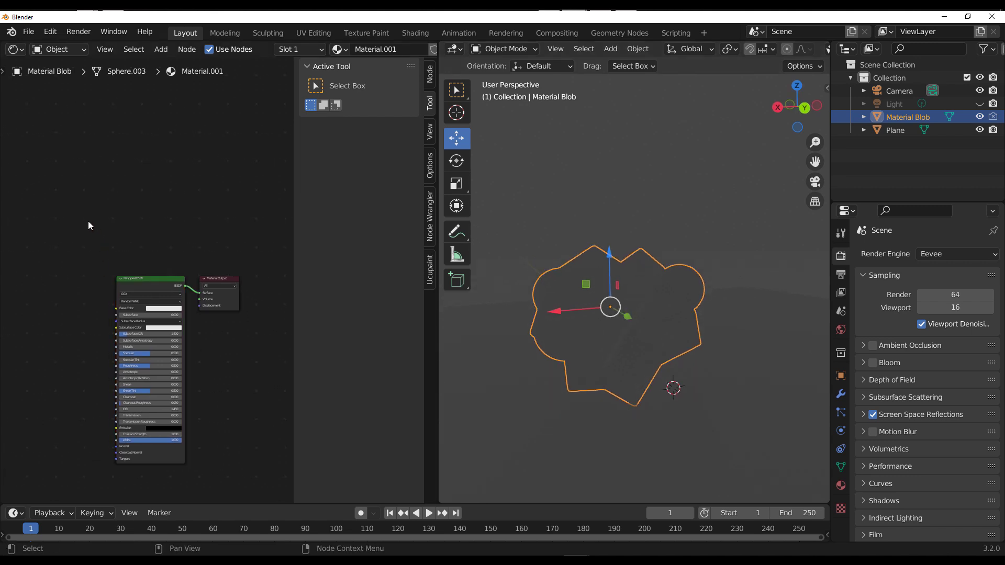
key(shift+a)
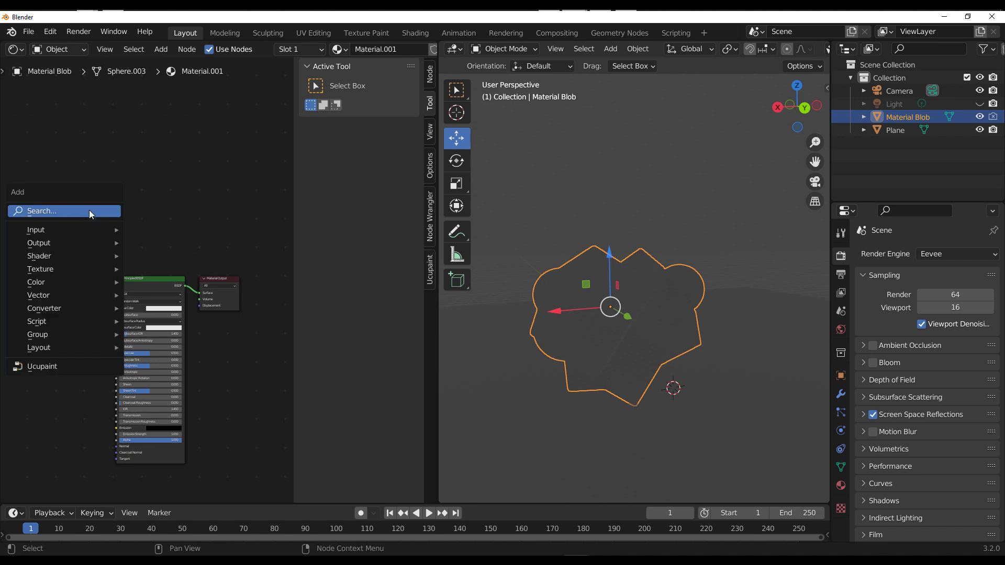
mouse_move(84, 340)
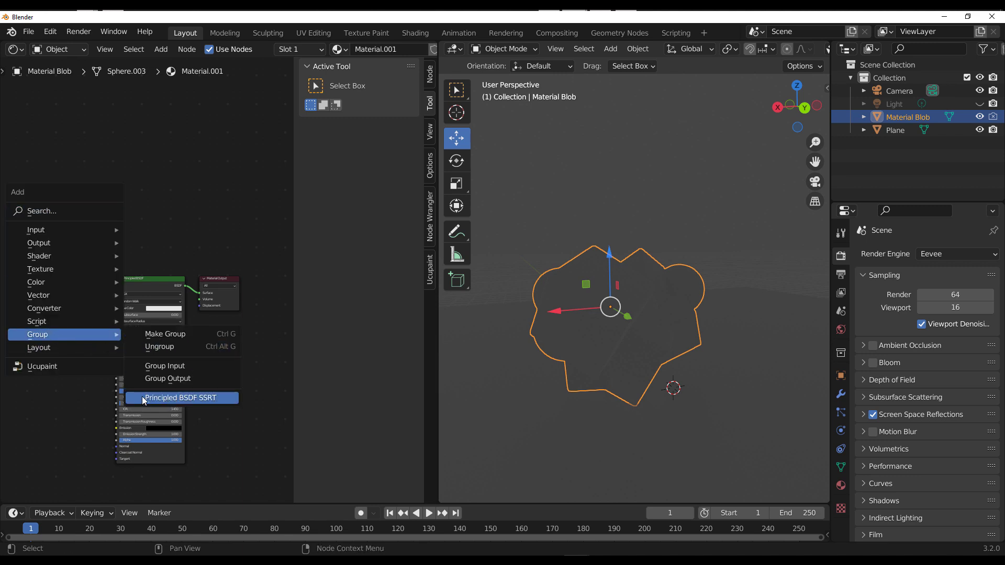
click(213, 402)
click(36, 228)
- Rearrange the blob's material nodes to make room between the Principled BSDF SSRT group and the Material Output
drag(219, 277, 234, 186)
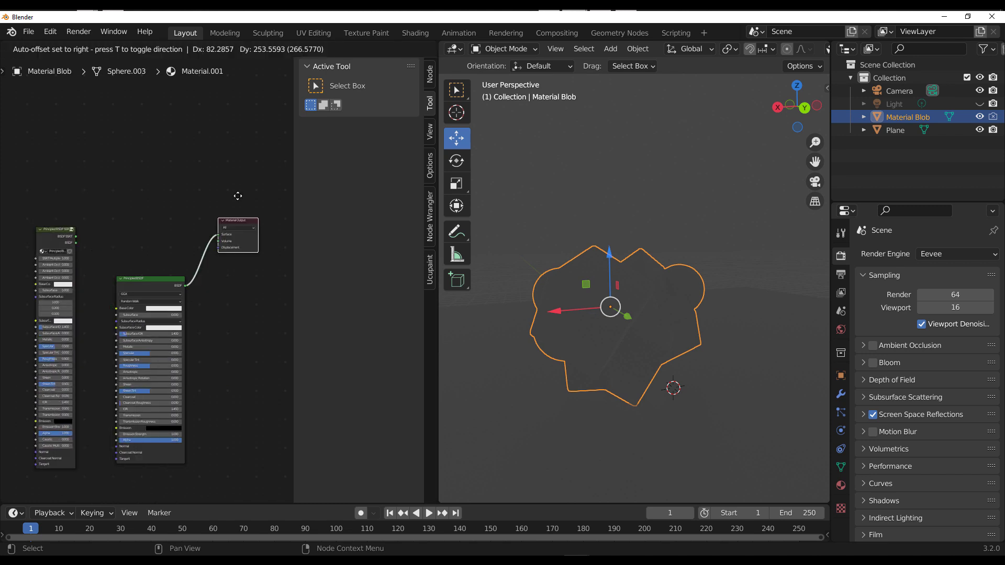
click(235, 186)
scroll(108, 224, up, 5)
middle_drag(152, 289, 103, 340)
drag(41, 291, 100, 192)
middle_drag(162, 259, 125, 349)
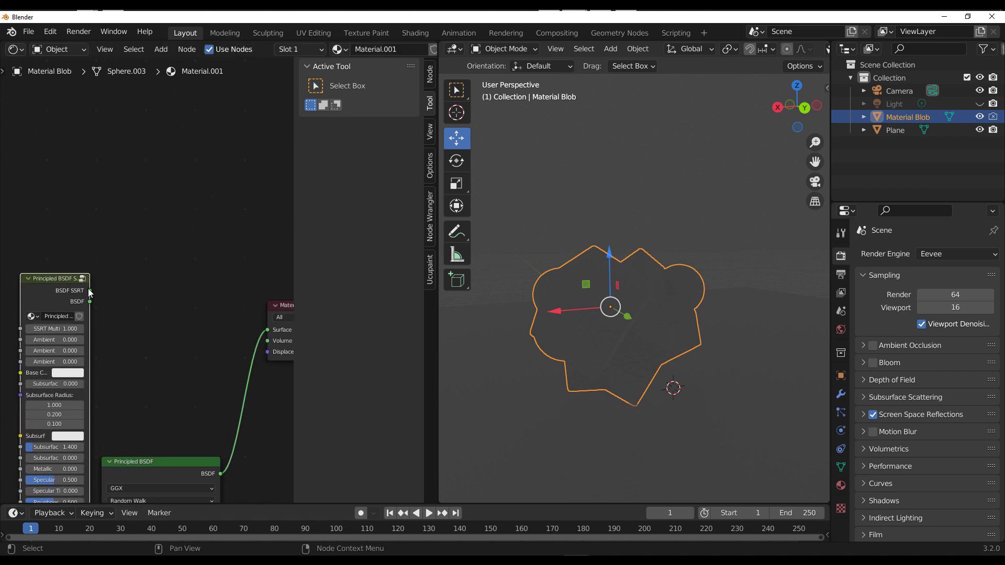
- Connect the SSRT group's BSDF SSRT output to the Material Output surface in the blob's material, with the old Principled BSDF moved aside
drag(90, 291, 199, 330)
scroll(140, 442, down, 1)
middle_drag(142, 452, 230, 300)
drag(176, 310, 273, 264)
middle_drag(81, 336, 203, 330)
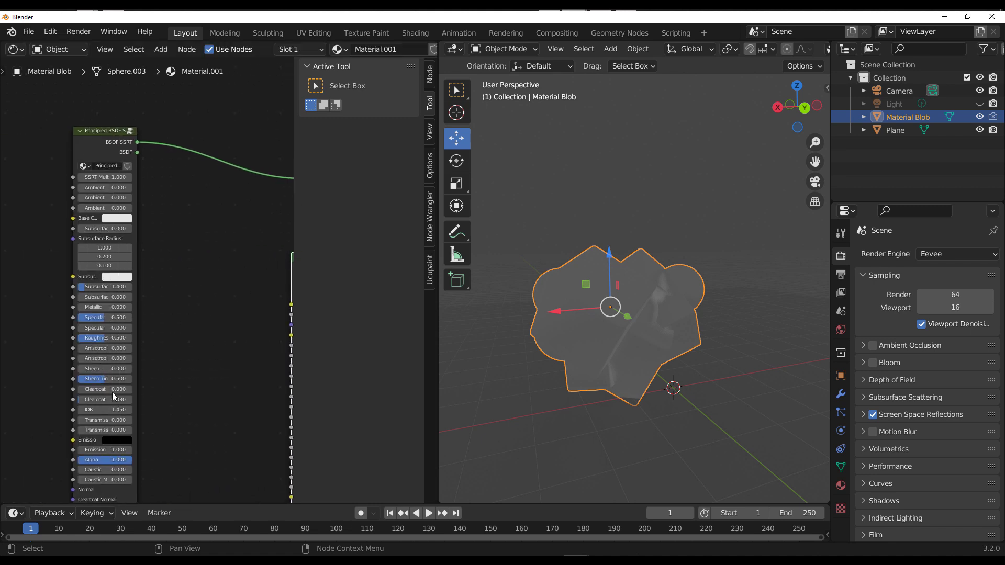
middle_drag(178, 425, 152, 400)
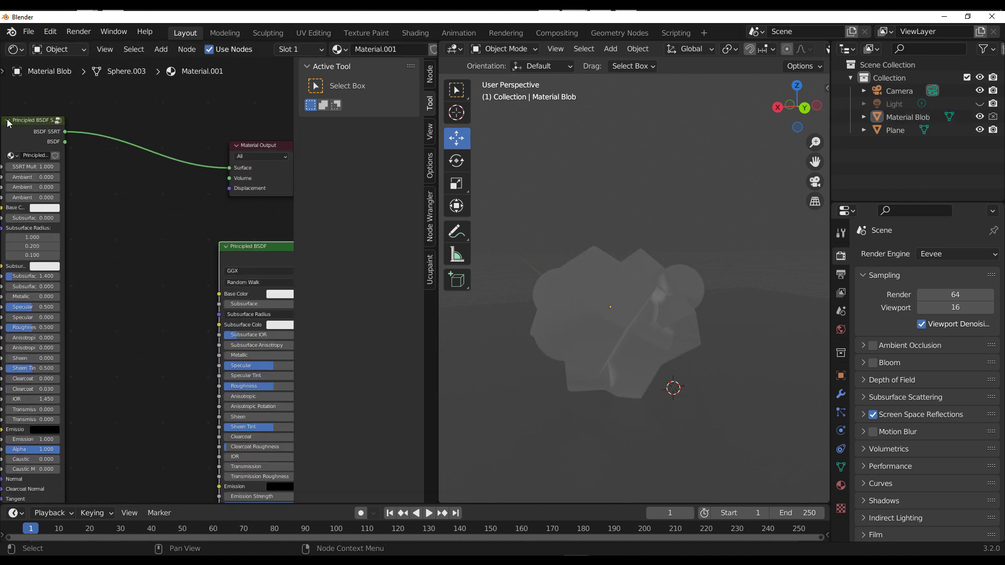
drag(15, 133, 49, 137)
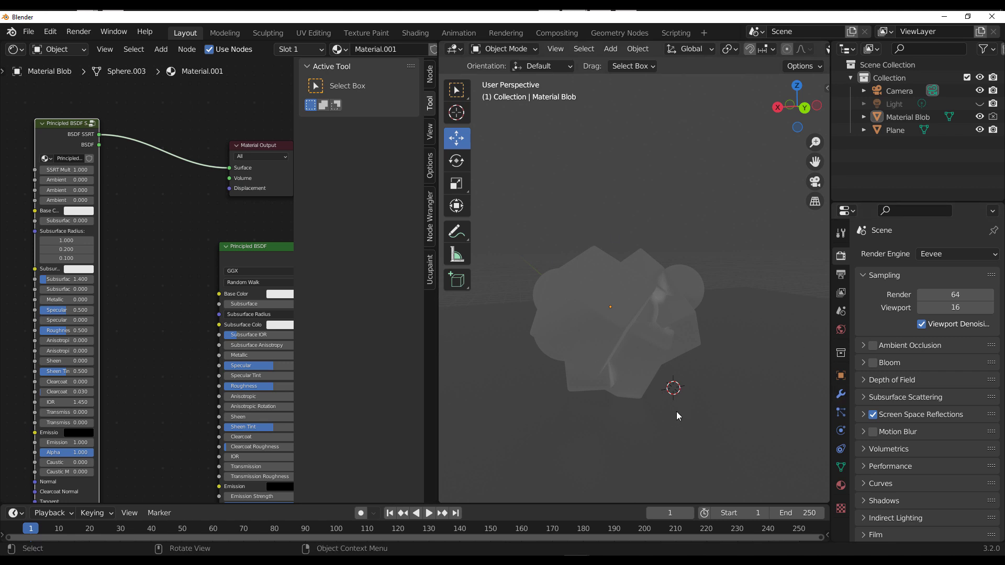
- Select the plane and add the Principled BSDF SSRT group node to its material
click(727, 334)
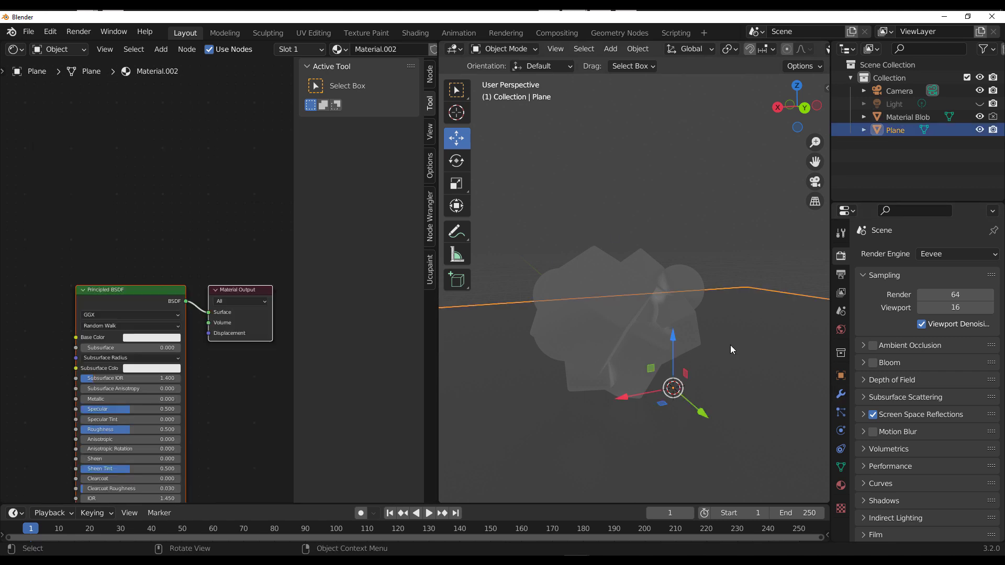
key(shift+a)
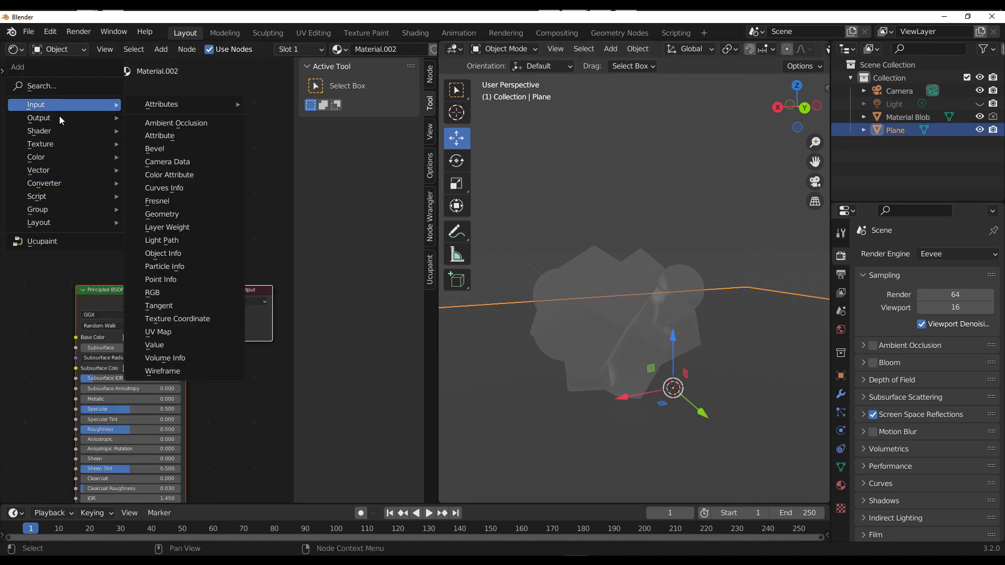
mouse_move(61, 209)
click(196, 273)
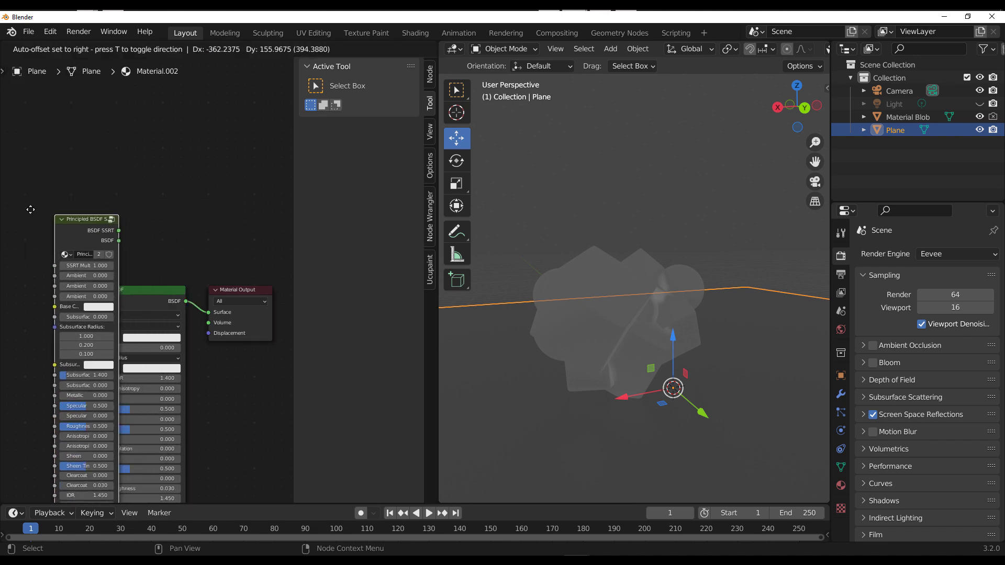
drag(185, 306, 168, 343)
- Spread out the plane's material nodes and connect the group's BSDF SSRT output to the Material Output surface
middle_drag(195, 287, 129, 291)
drag(236, 295, 176, 210)
middle_drag(119, 253, 192, 273)
drag(84, 248, 230, 256)
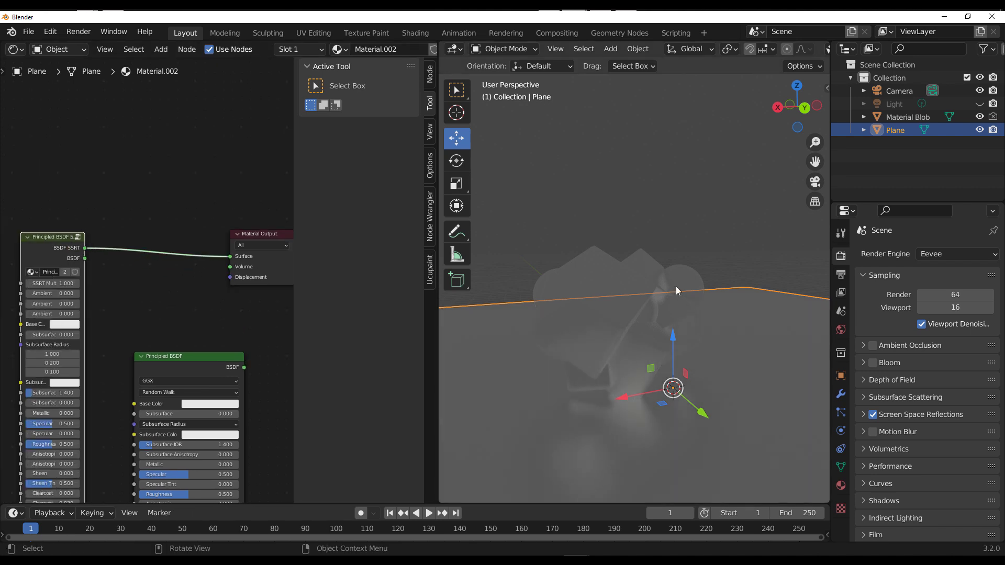
- Deselect the plane and compare the scene by switching the render engine to Cycles and back to Eevee
click(673, 160)
middle_drag(673, 160, 650, 291)
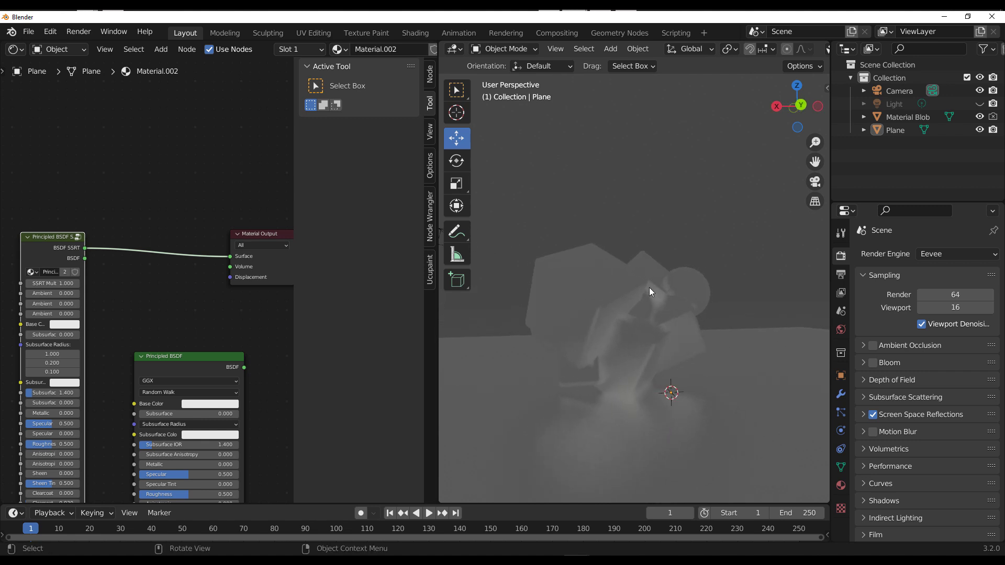
click(939, 256)
click(933, 297)
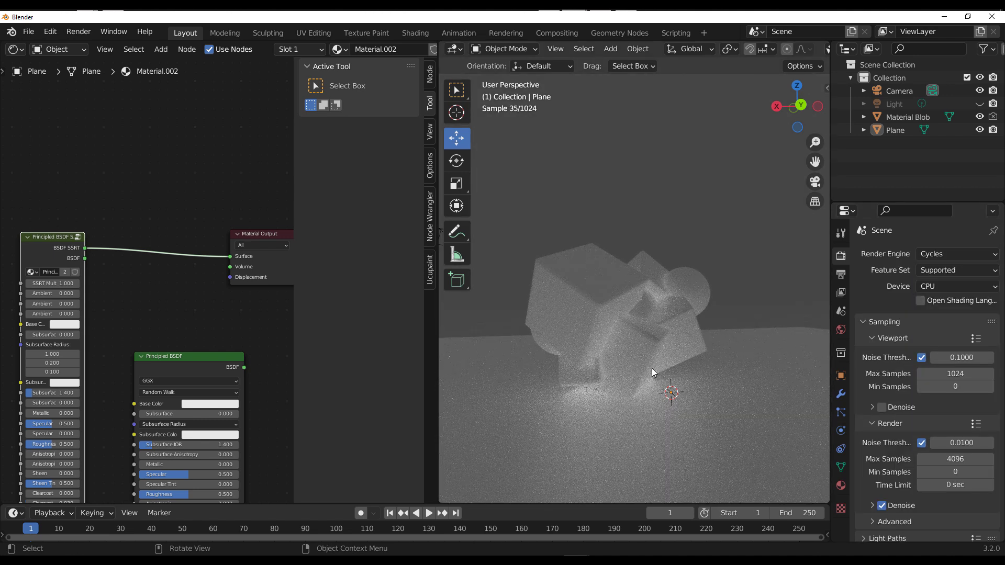
click(944, 256)
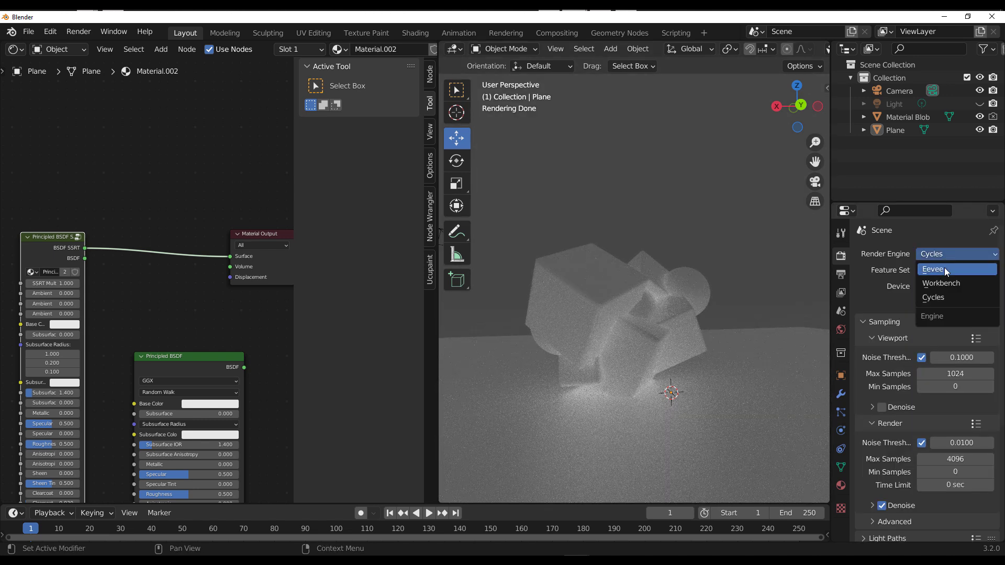
click(944, 268)
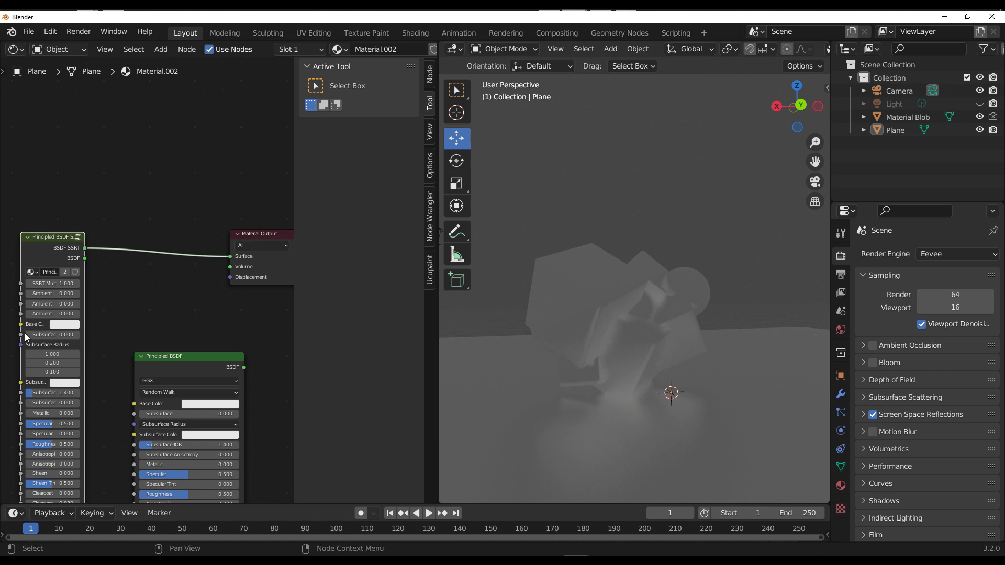
- Set the SSRT Multiplier of the plane's Principled BSDF SSRT node to 1.900 and inspect the blob up close
scroll(79, 310, up, 2)
middle_drag(155, 312, 166, 312)
drag(128, 327, 188, 332)
drag(80, 288, 118, 289)
middle_drag(643, 388, 675, 362)
scroll(653, 346, down, 6)
scroll(675, 340, up, 6)
- Unhide the light in the viewport and switch the render engine to Cycles
click(979, 103)
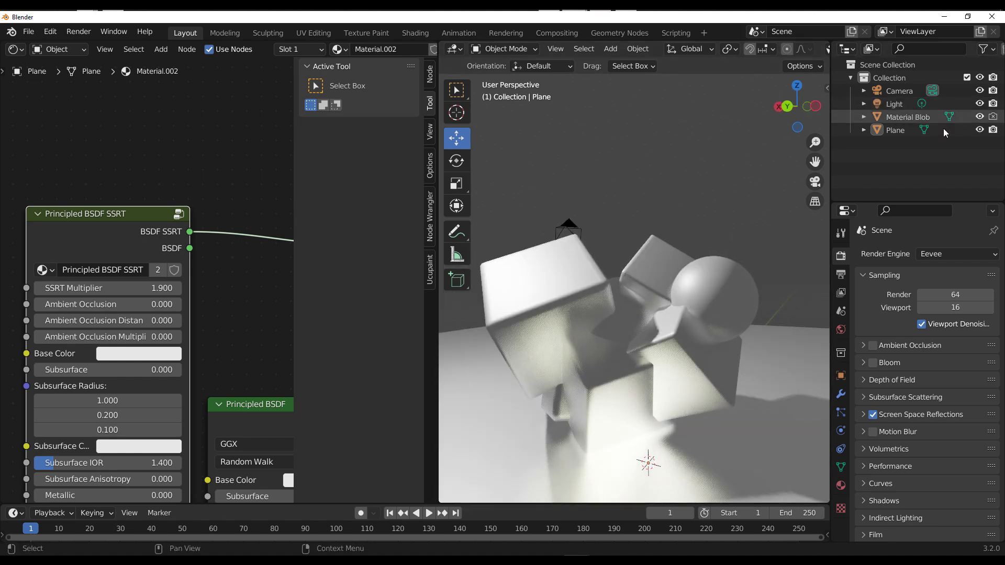
scroll(665, 265, down, 4)
middle_drag(664, 265, 623, 278)
scroll(573, 268, up, 4)
scroll(624, 278, down, 2)
scroll(624, 278, down, 1)
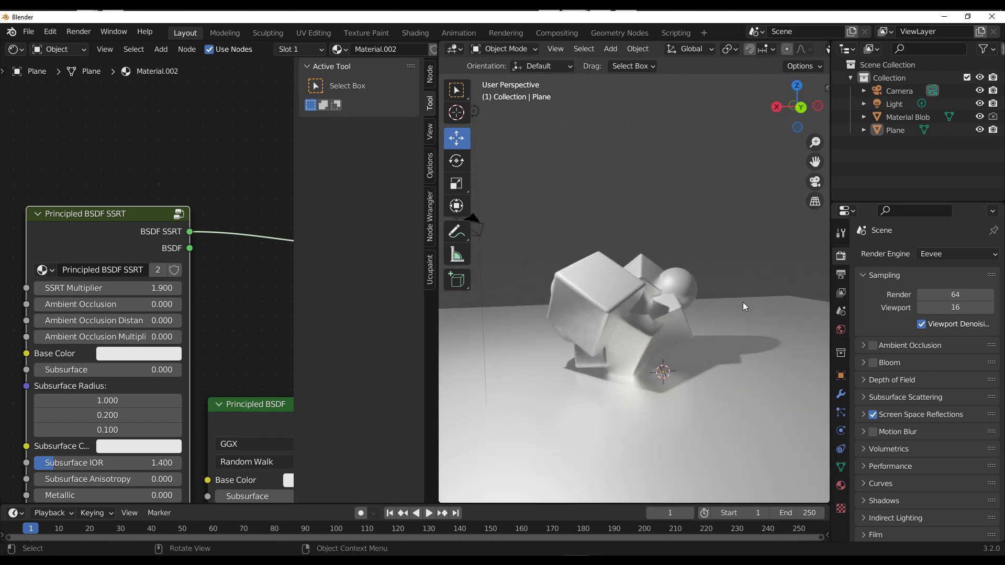
click(947, 256)
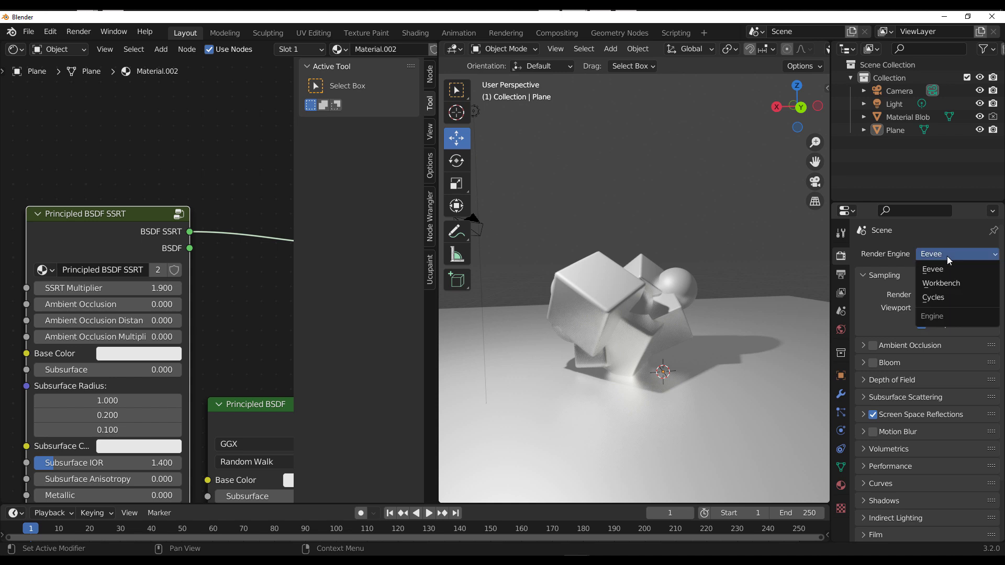
click(939, 299)
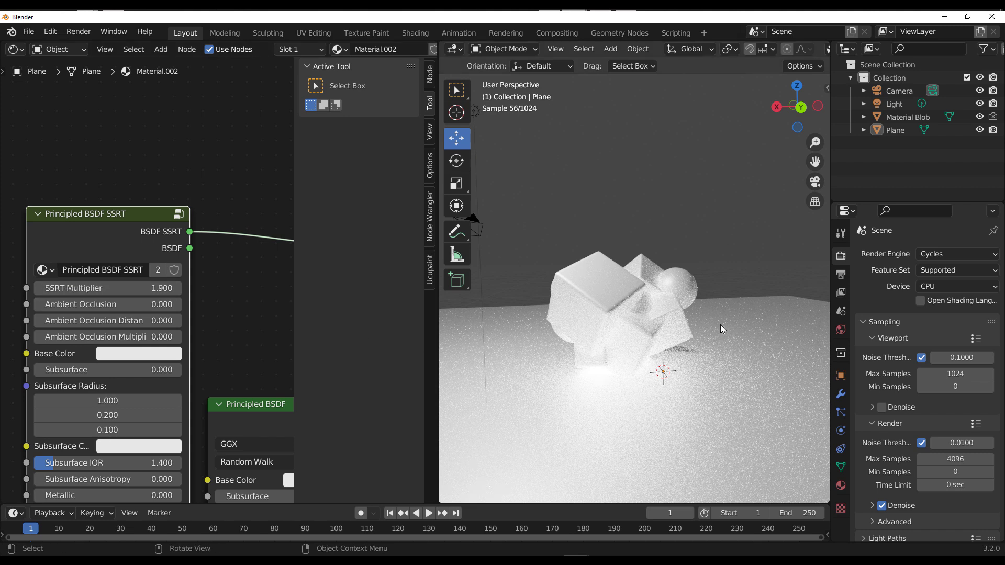
- Add a second Material Output fed by the SSRT group's BSDF output and set its target to Cycles
middle_drag(228, 310, 162, 245)
scroll(162, 246, down, 2)
middle_drag(215, 274, 153, 293)
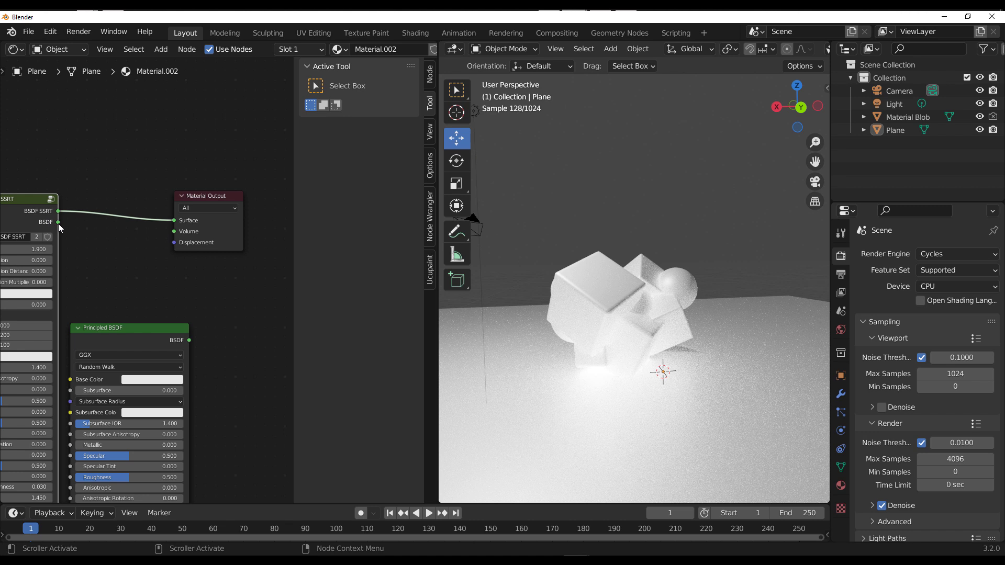
drag(58, 222, 200, 282)
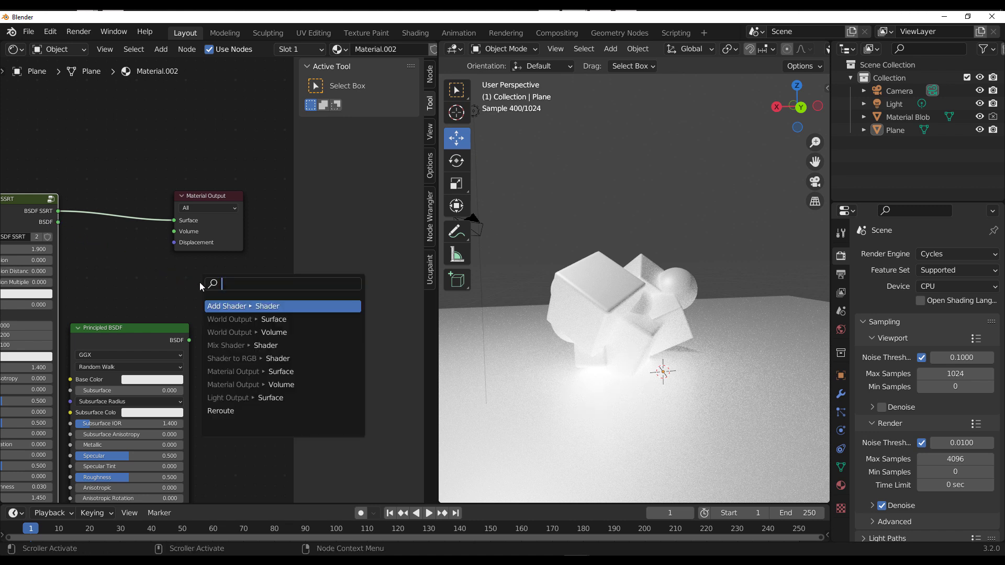
text(out)
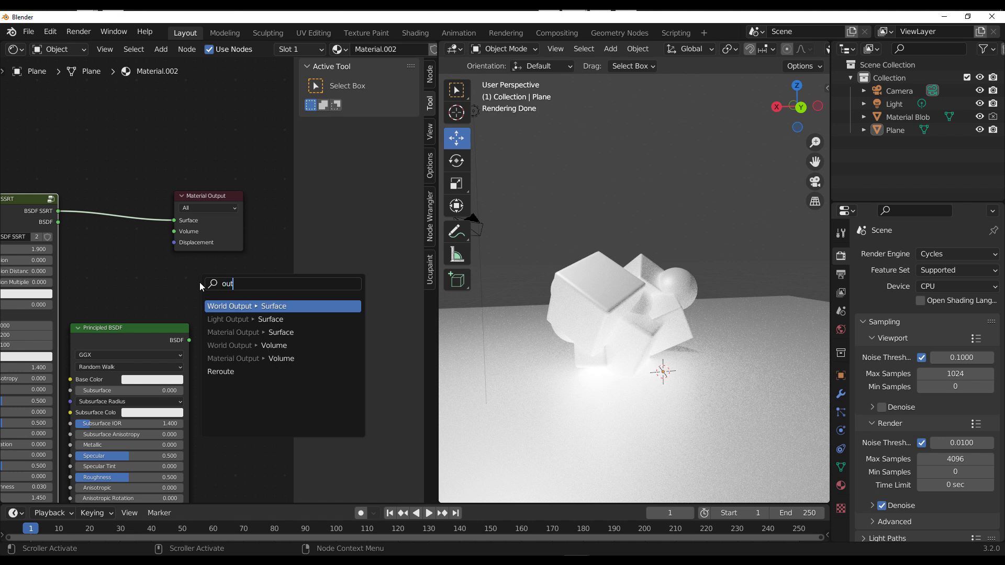
key(Down)
key(Down)
key(Return)
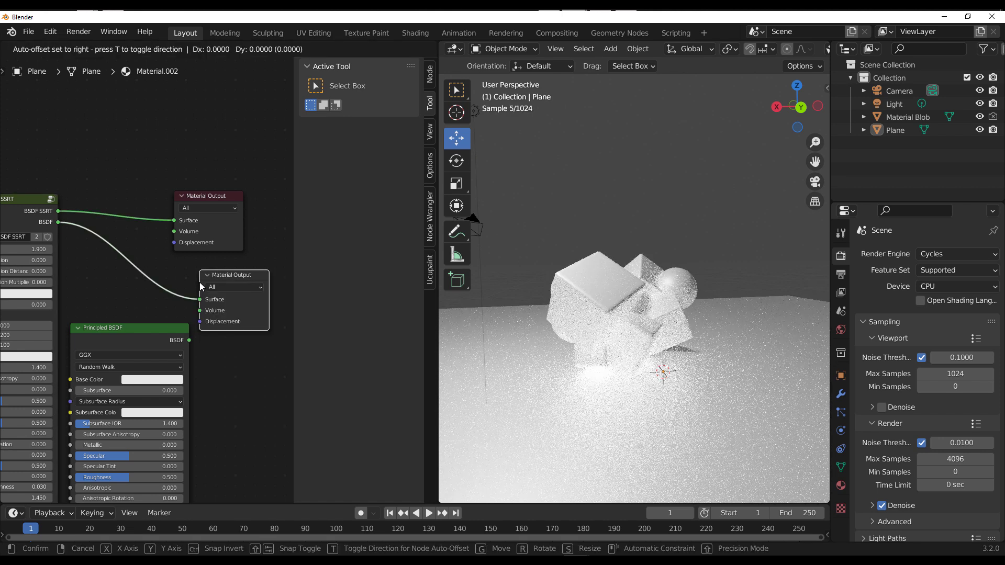
click(230, 286)
click(237, 317)
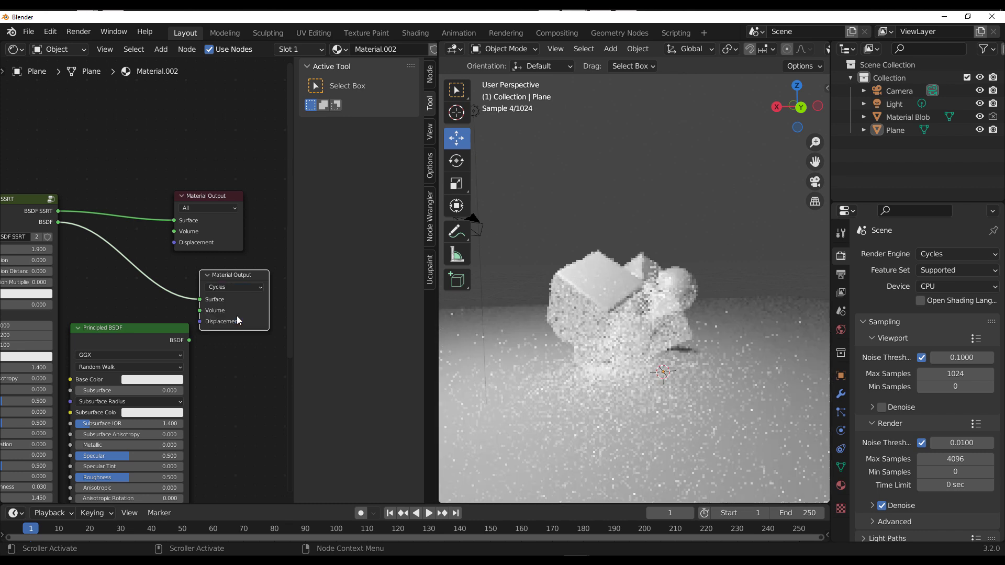
- Set the original Material Output's target to Eevee and place the Cycles output directly beneath it
click(222, 209)
click(225, 231)
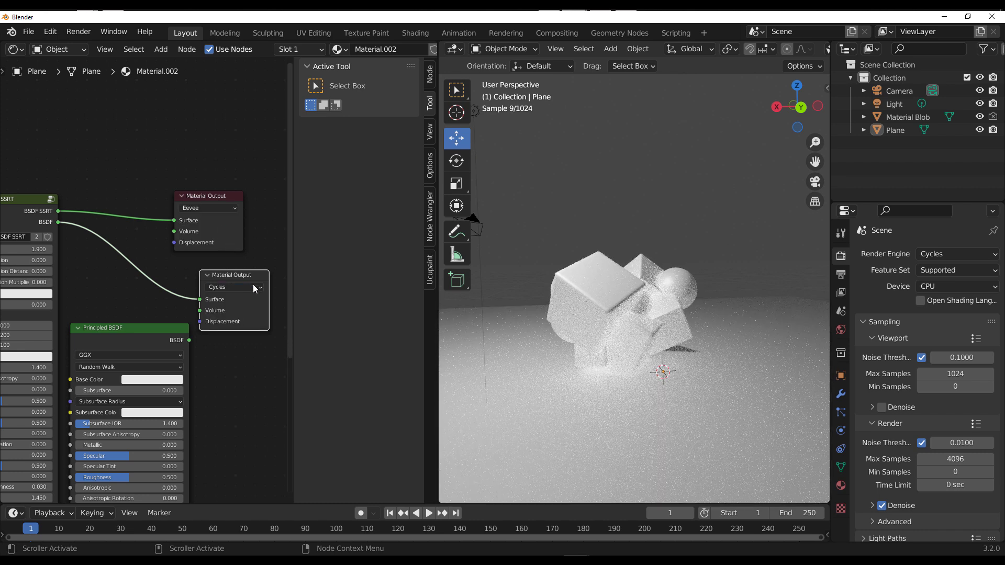
drag(252, 317, 243, 302)
middle_drag(135, 301, 186, 294)
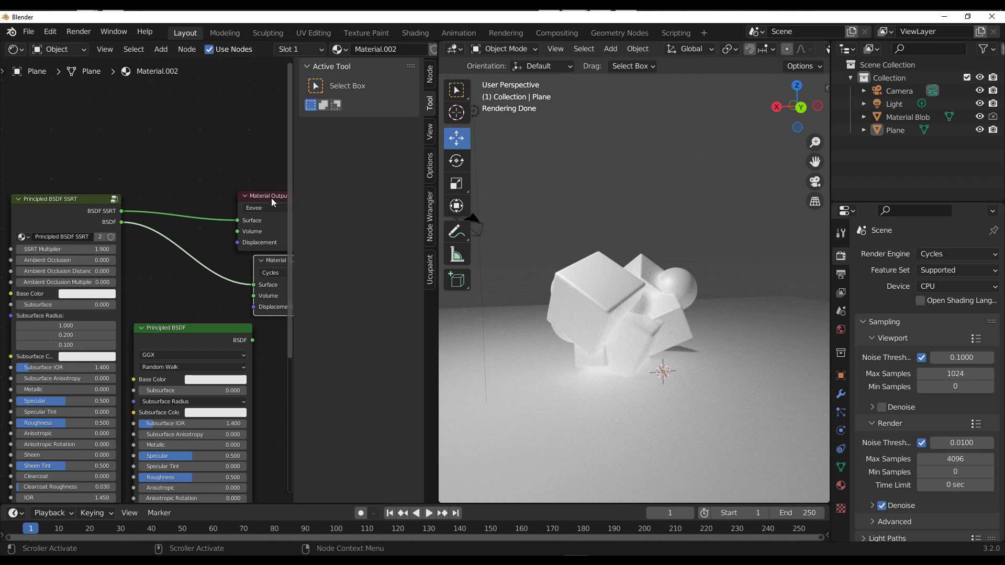
middle_drag(179, 242, 148, 236)
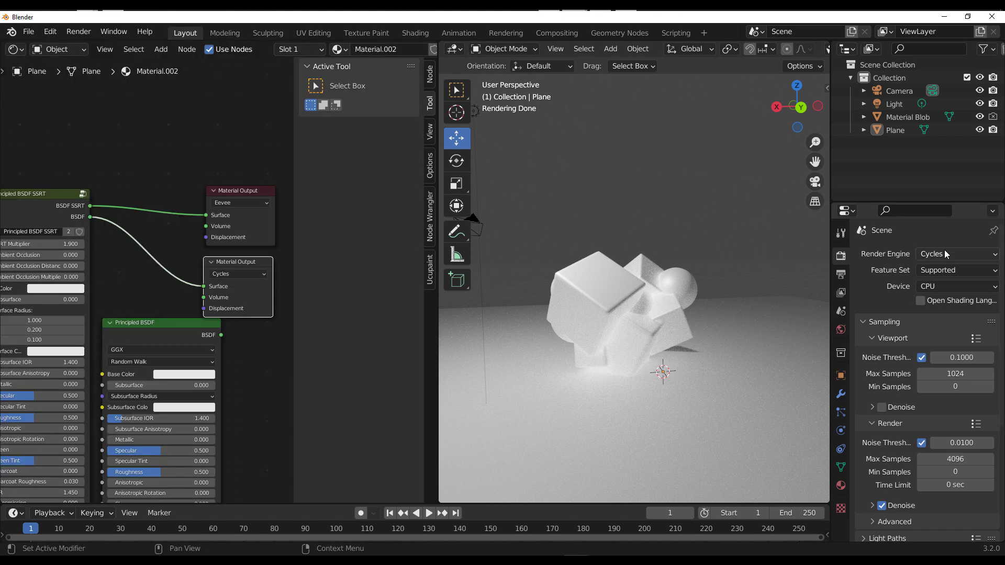
- Switch the render engine back to Eevee and view the blob from another side
click(944, 251)
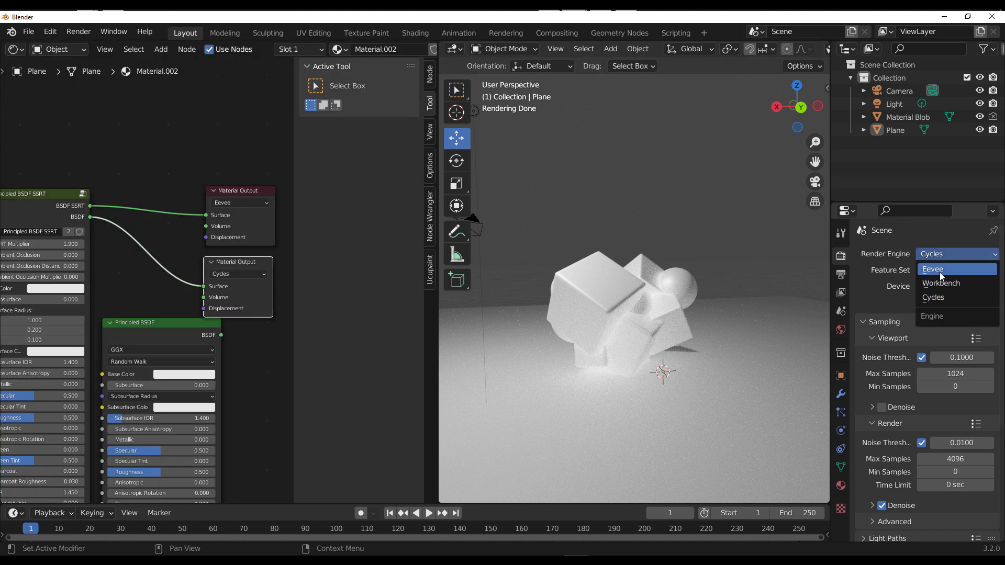
click(933, 269)
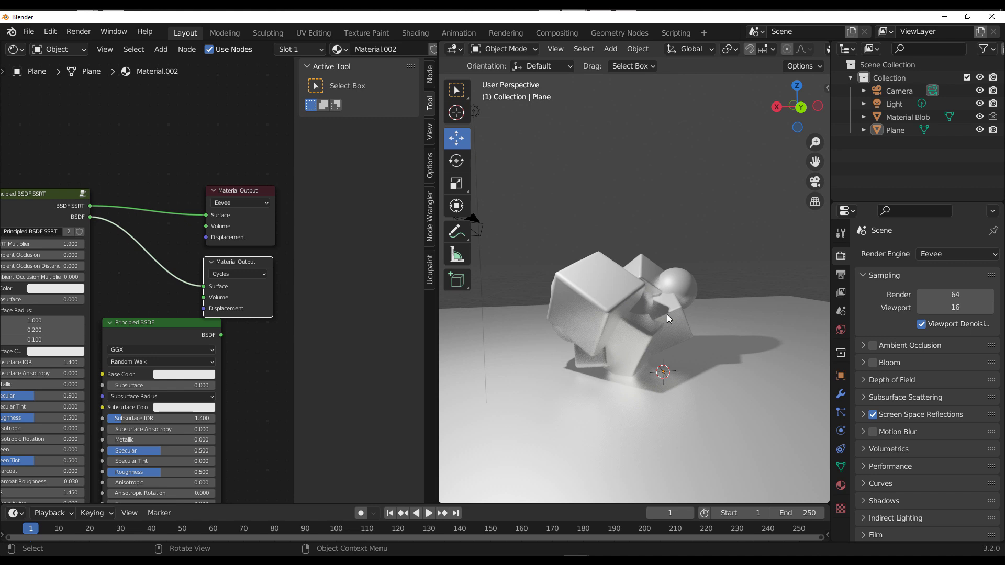
middle_drag(660, 315, 689, 322)
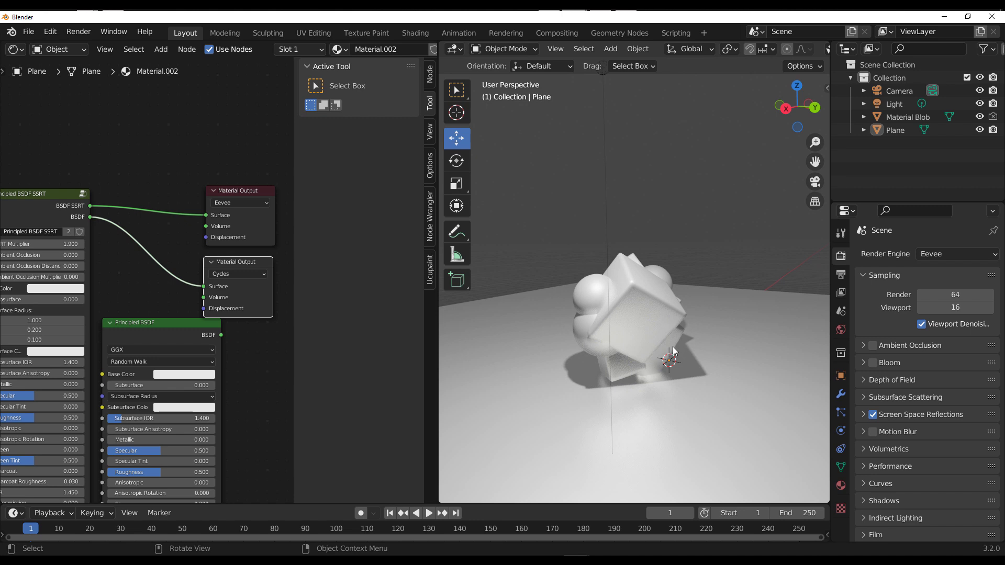
- Set the base color of the plane's Principled BSDF SSRT node to orange, then deselect the plane
click(718, 402)
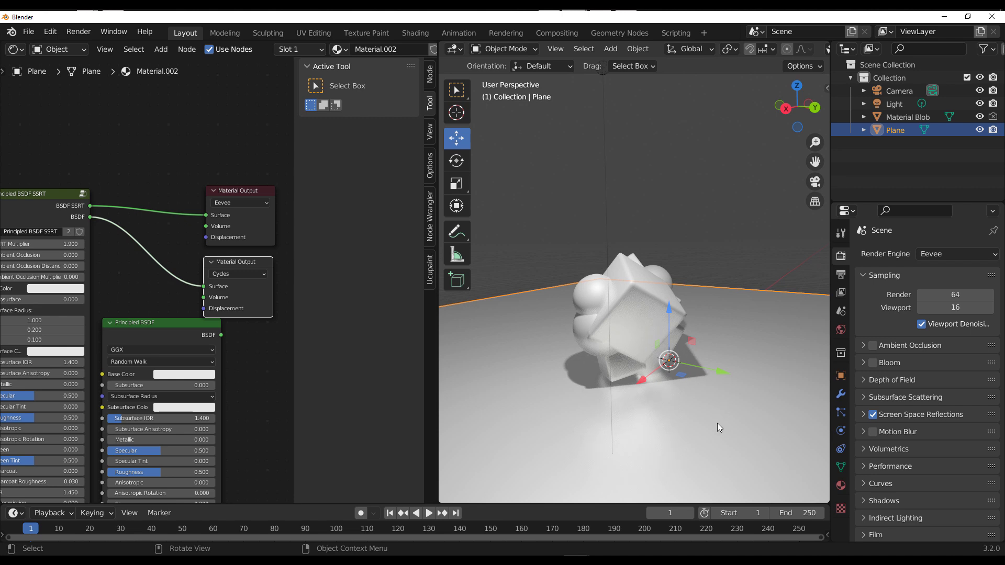
middle_drag(145, 280, 235, 234)
click(170, 244)
drag(152, 152, 140, 160)
click(675, 242)
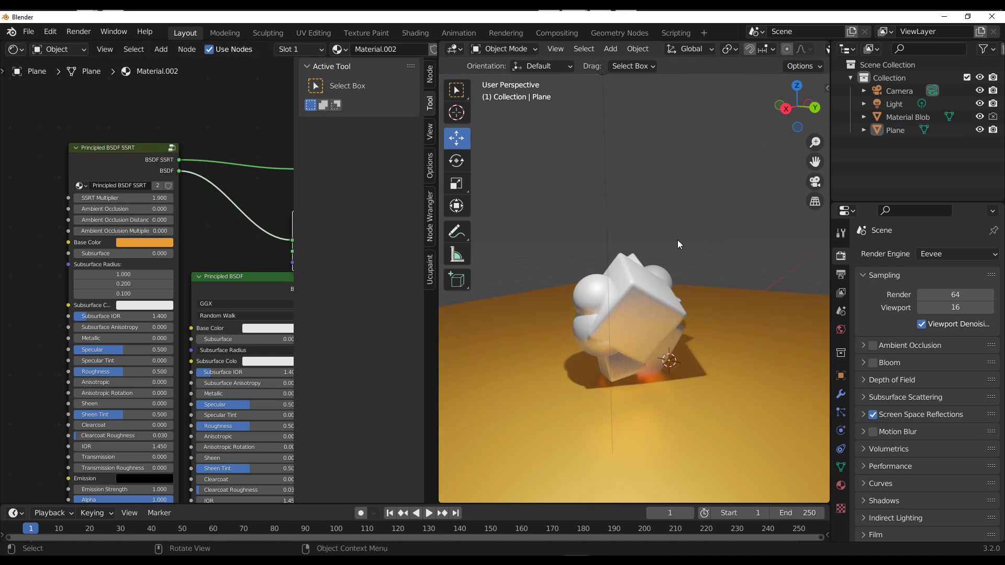
- Hide the light to examine the orange light bouncing onto the blob, and show the light again
click(979, 103)
middle_drag(574, 393, 660, 391)
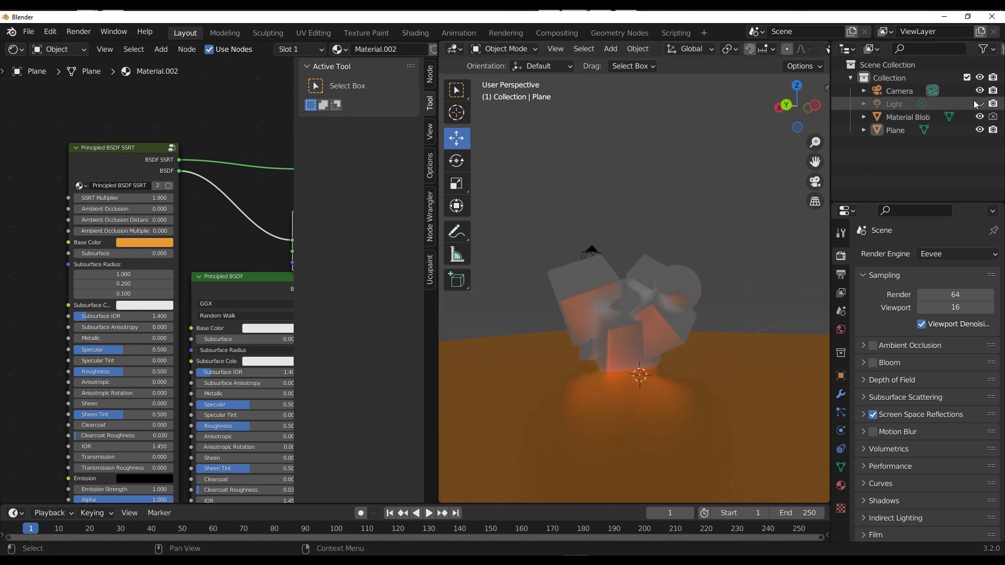
click(979, 104)
middle_drag(675, 353, 761, 304)
middle_drag(711, 296, 641, 328)
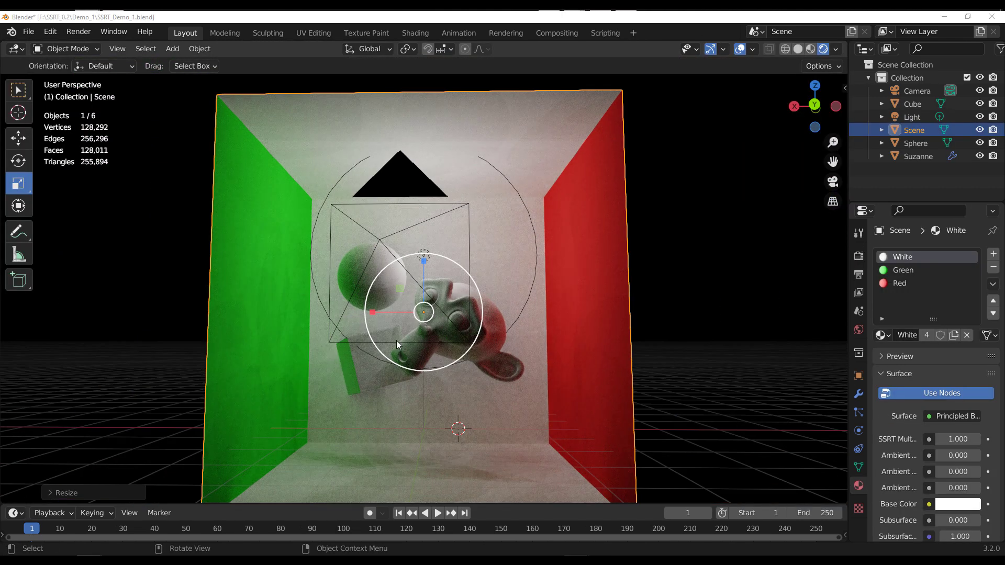
- Rotate the Scene room object clockwise in the SSRT_Demo_1 file and deselect it
mouse_move(384, 312)
mouse_down()
mouse_move(327, 313)
mouse_move(382, 314)
mouse_up()
drag(442, 255, 445, 255)
click(446, 251)
key(r)
click(544, 278)
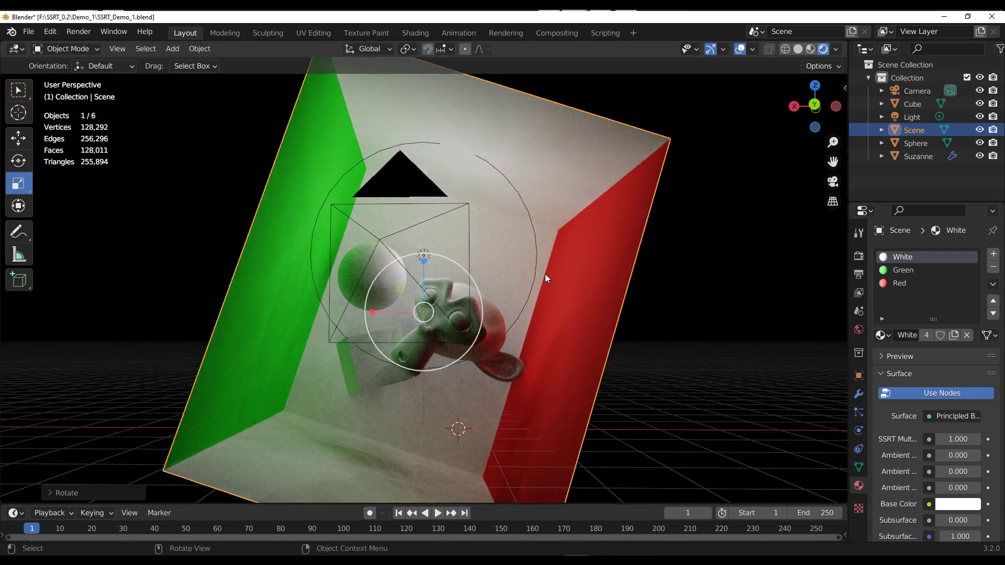
click(732, 389)
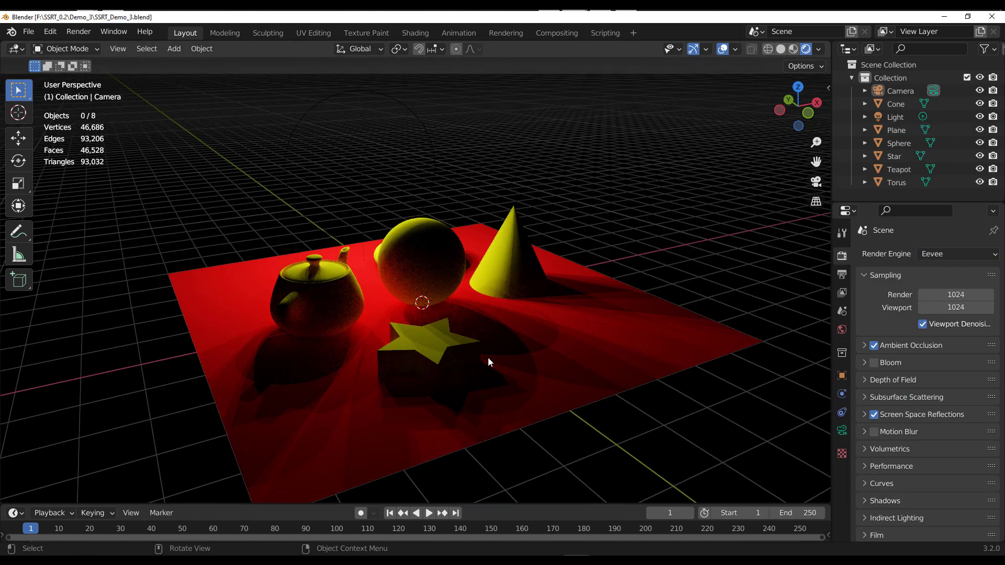
- Select and duplicate the sphere in the SSRT_Demo_3 scene
scroll(488, 358, up, 3)
middle_drag(487, 357, 389, 367)
scroll(390, 367, down, 2)
click(439, 273)
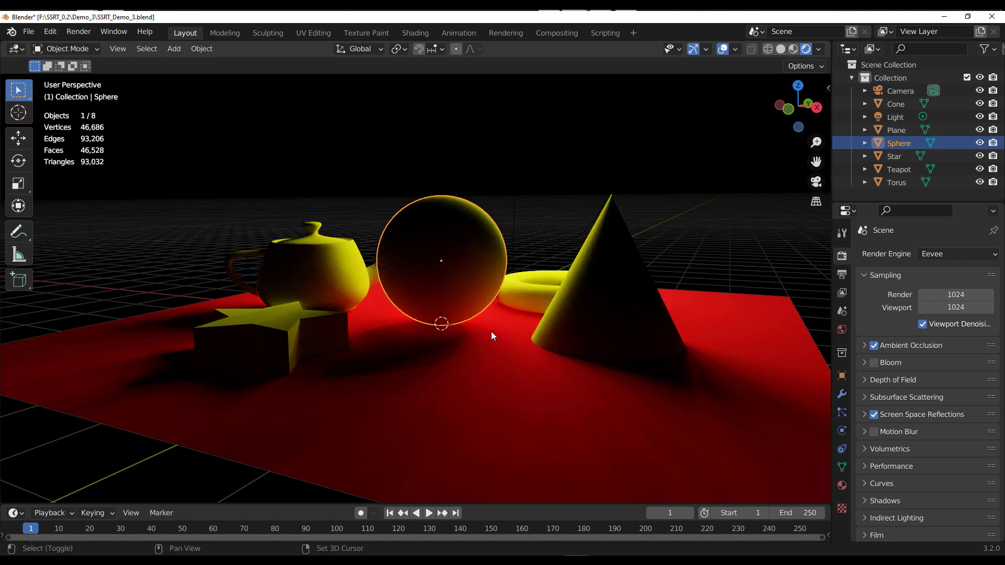
key(shift+d)
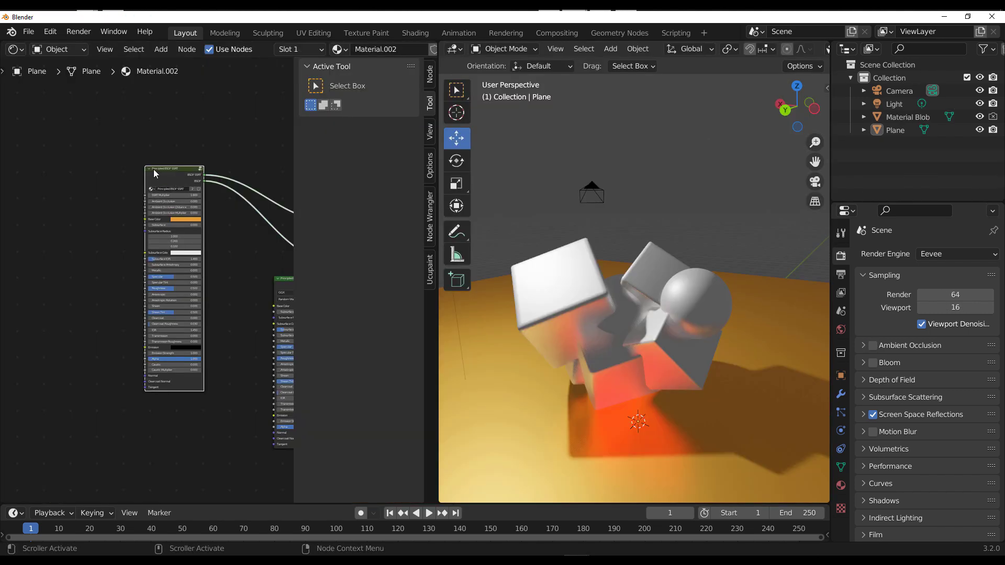
- Open the plane's Principled BSDF SSRT node group, examine its inner nodes, and return to the material's node tree
key(Tab)
scroll(276, 276, up, 4)
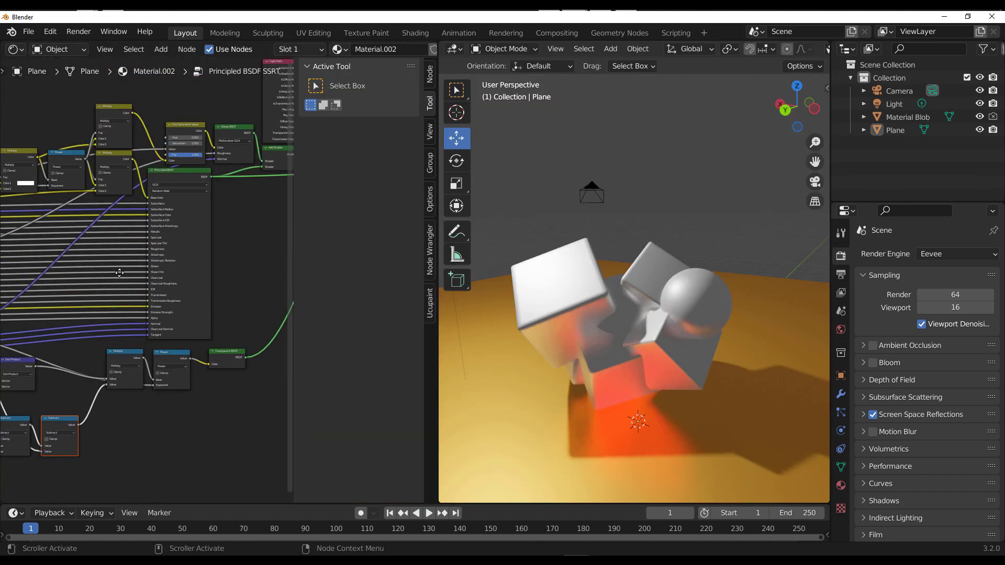
middle_drag(276, 276, 112, 347)
middle_drag(21, 319, 56, 305)
key(Tab)
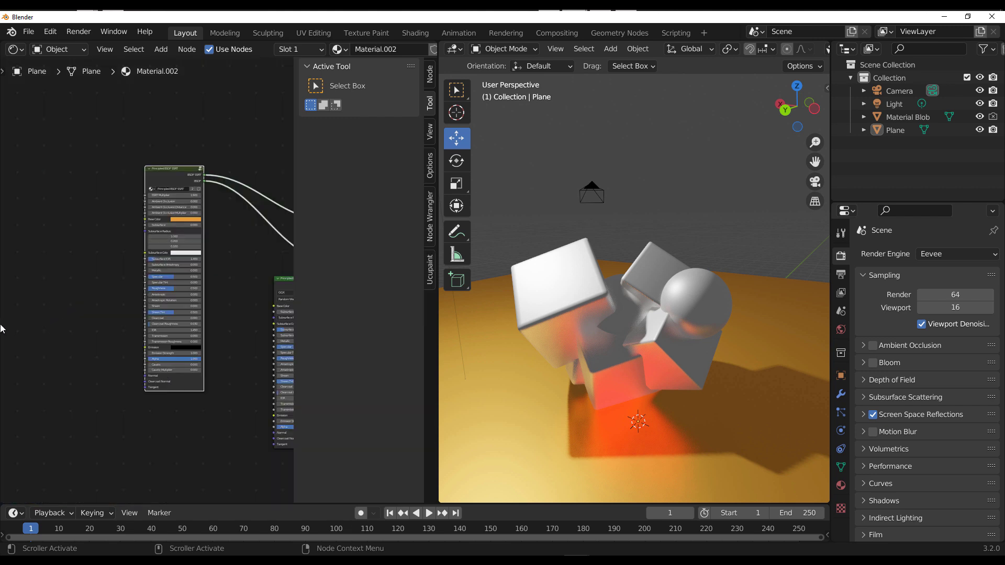
key(Home)
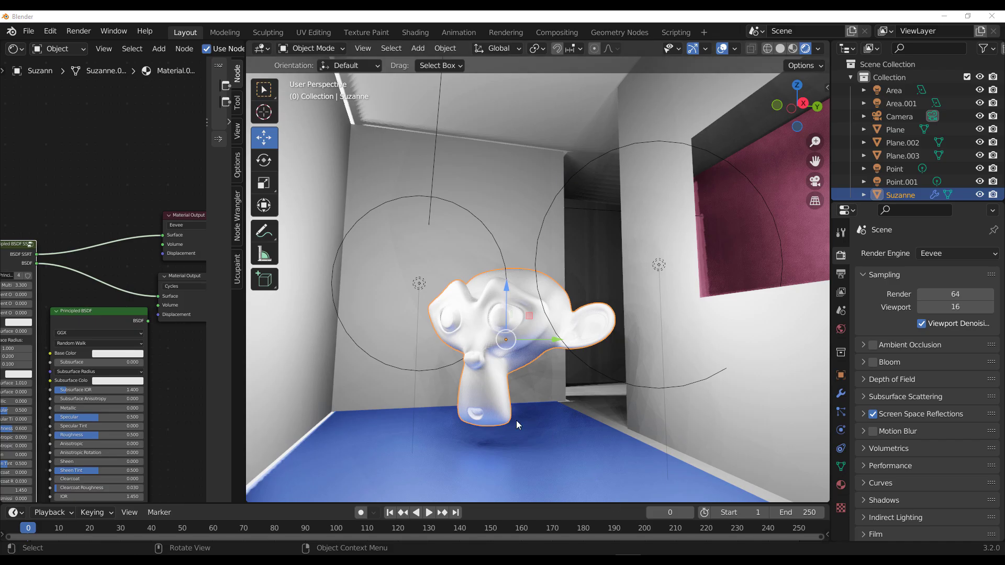
- Examine the light bouncing between the Suzanne head and the blue-floored room from several distances in the rendered view
mouse_move(536, 406)
middle_down()
mouse_move(529, 413)
mouse_move(566, 422)
mouse_move(538, 401)
middle_up()
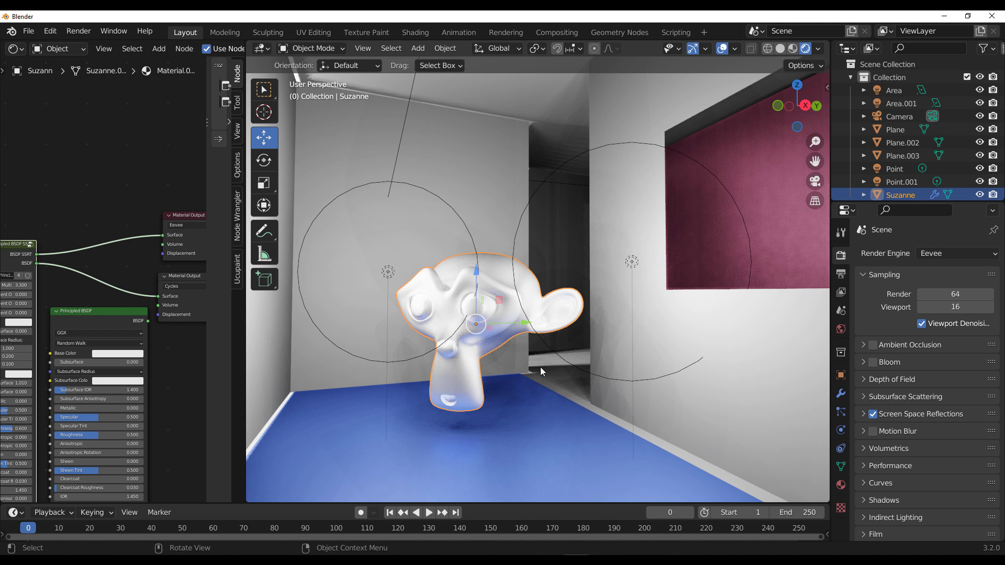
scroll(551, 306, down, 3)
scroll(560, 311, up, 5)
scroll(558, 310, down, 5)
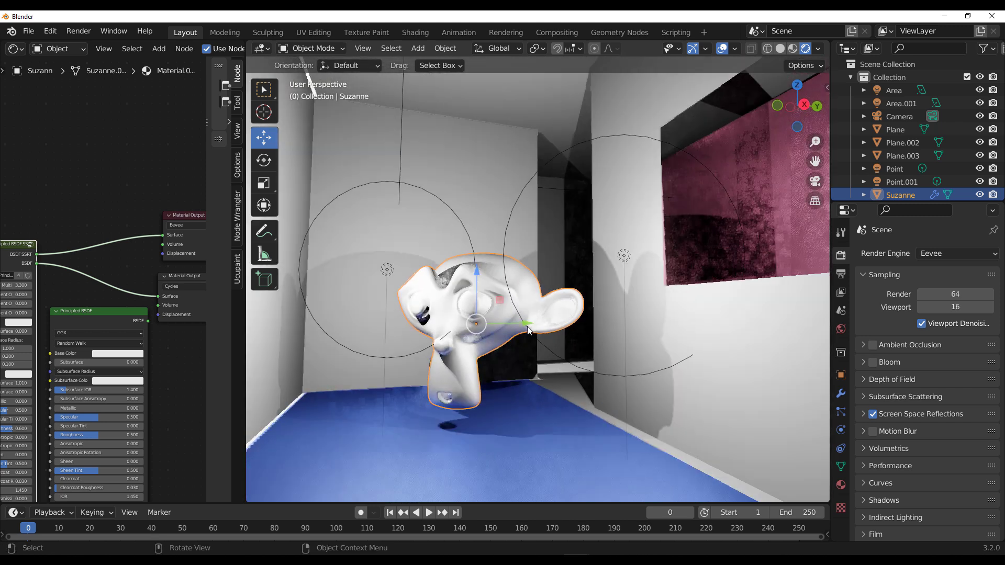
scroll(526, 325, up, 2)
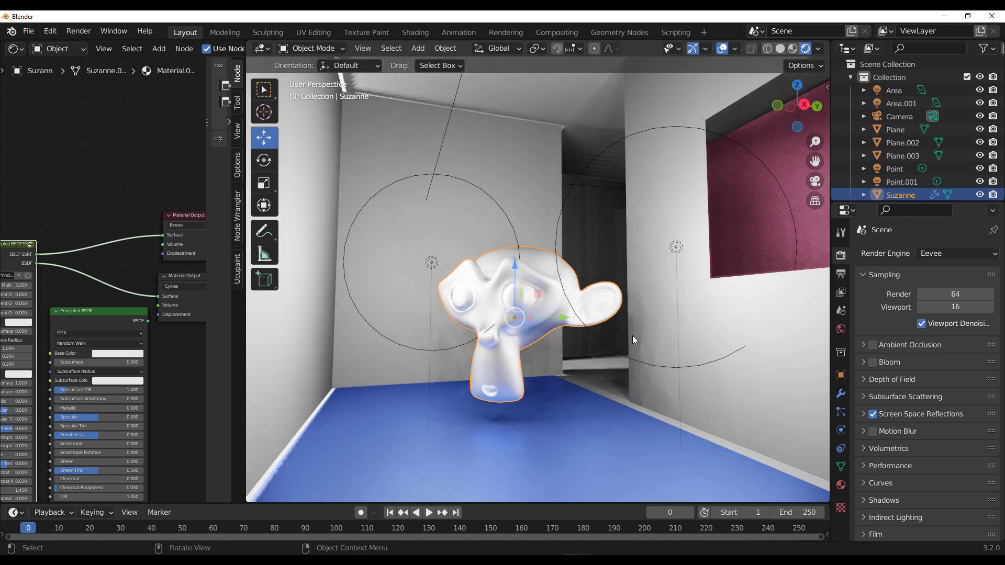
scroll(202, 317, up, 2)
- Connect Suzanne's plain BSDF output to the Eevee Material Output's Surface for comparison, and reconnect the BSDF SSRT output
drag(205, 319, 248, 319)
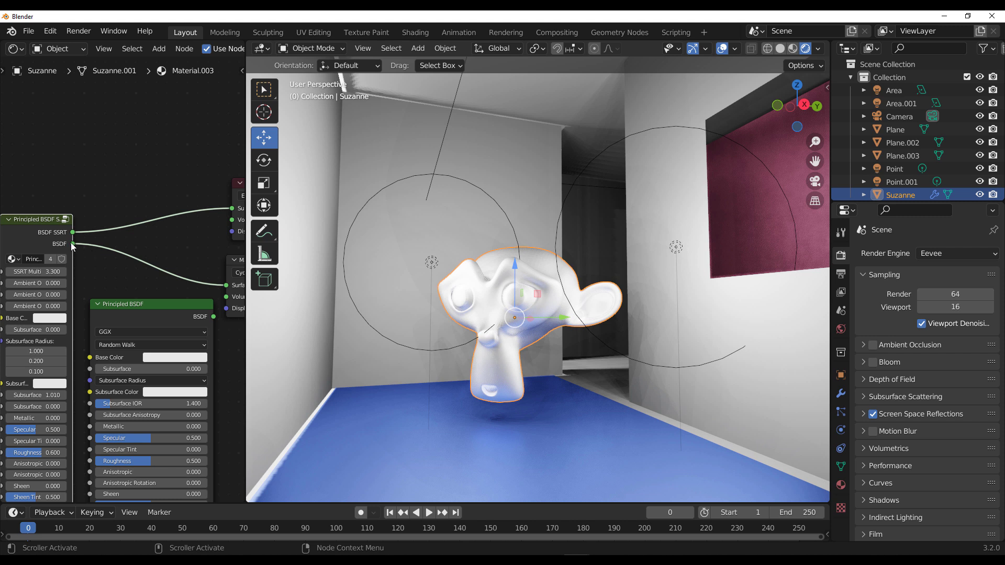
mouse_move(73, 244)
mouse_down()
mouse_move(184, 244)
mouse_move(235, 216)
mouse_move(138, 207)
mouse_up()
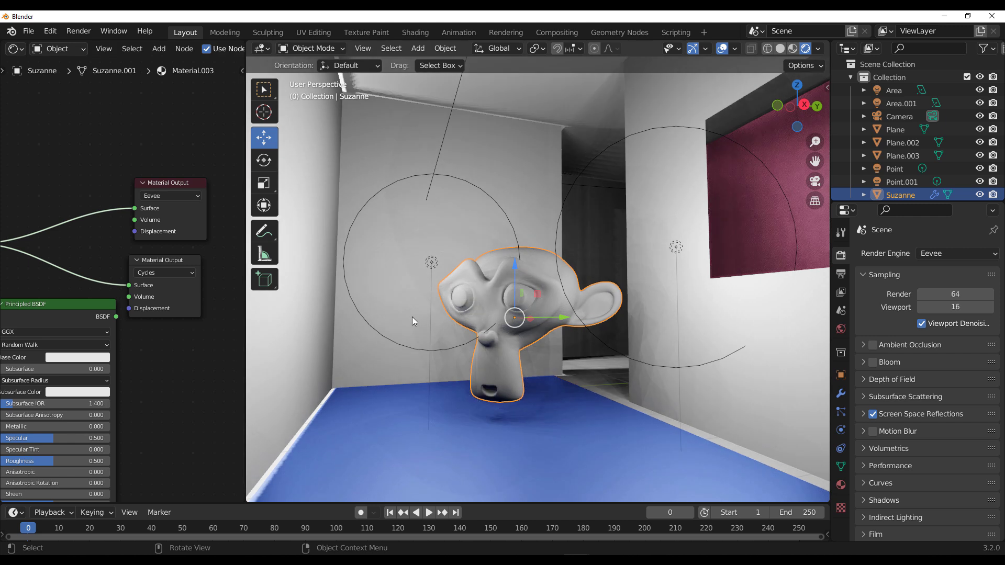
middle_drag(112, 302, 143, 312)
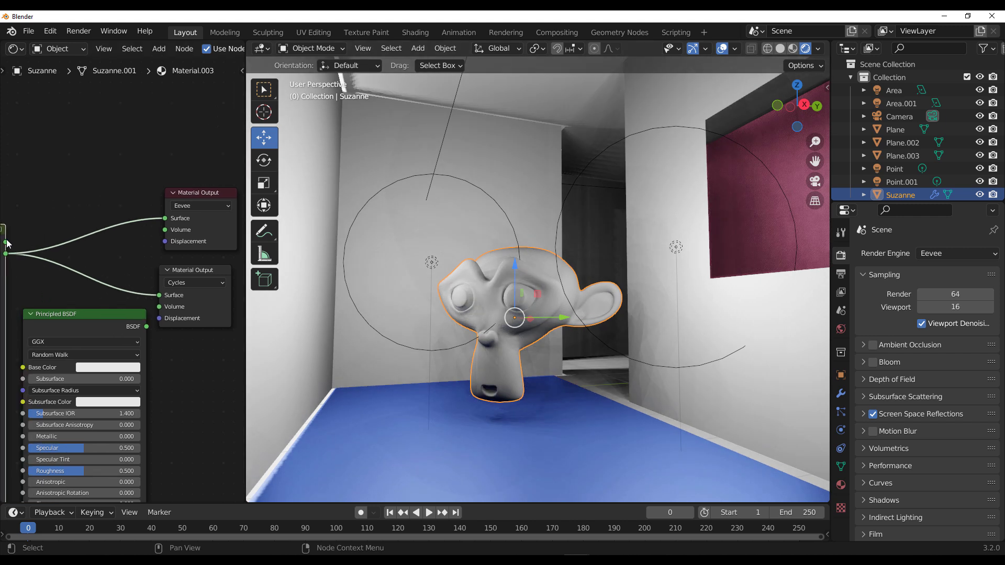
mouse_move(7, 244)
mouse_down()
mouse_move(105, 243)
mouse_move(165, 219)
mouse_up()
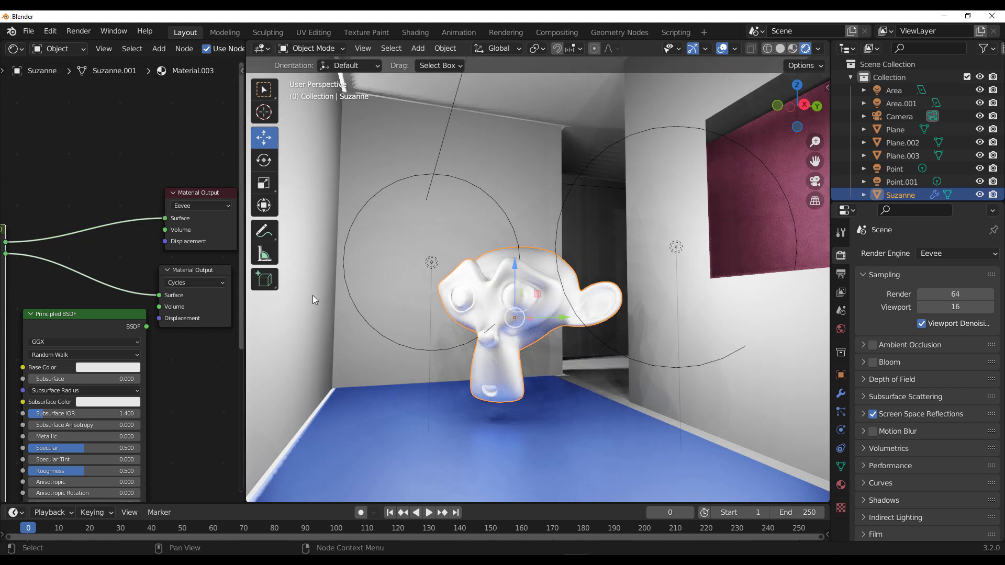
- Switch the render engine to Cycles to compare the Suzanne room's lighting, and return to Eevee
click(943, 252)
click(937, 297)
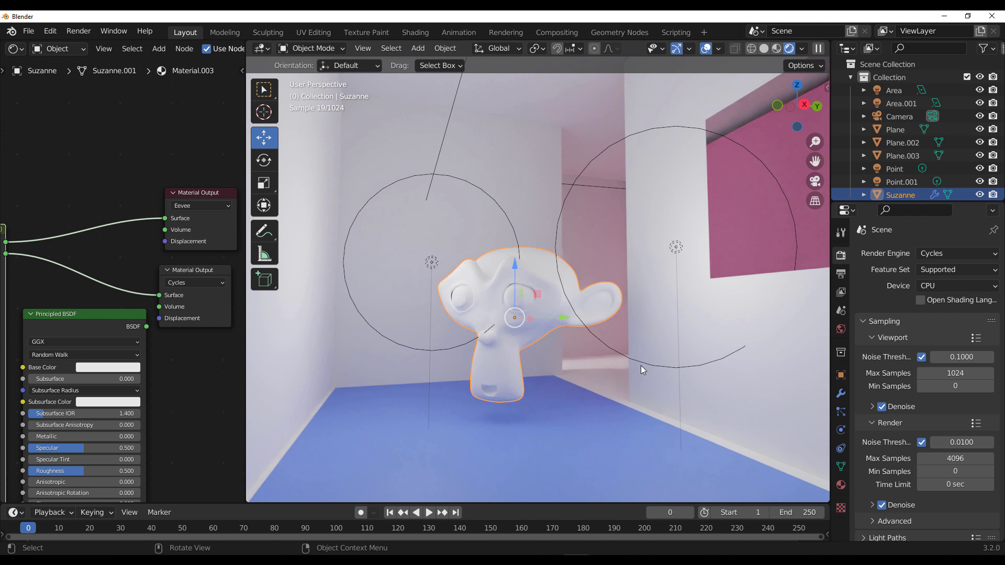
click(958, 254)
click(935, 272)
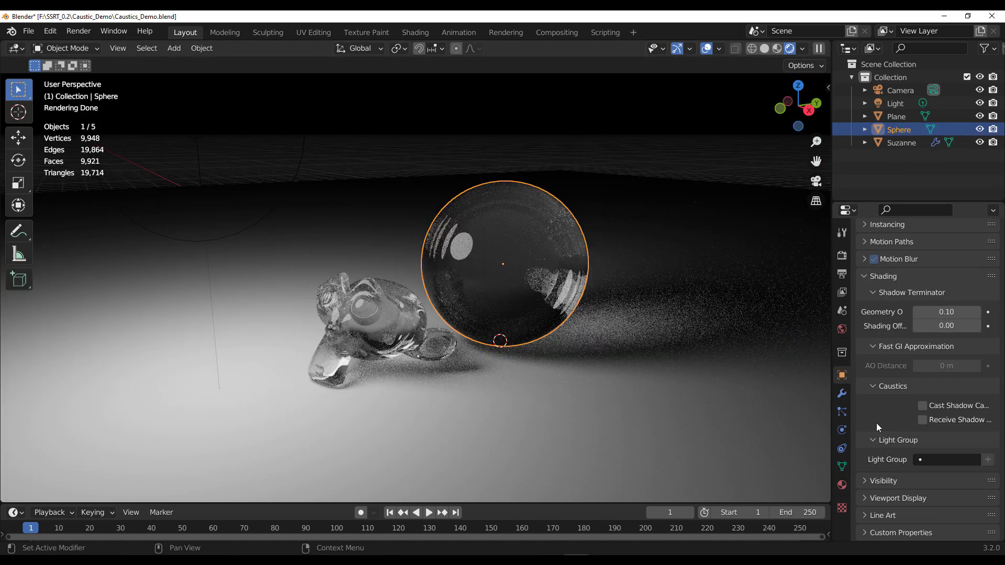
middle_drag(500, 404, 513, 411)
middle_drag(475, 304, 480, 318)
scroll(878, 291, up, 8)
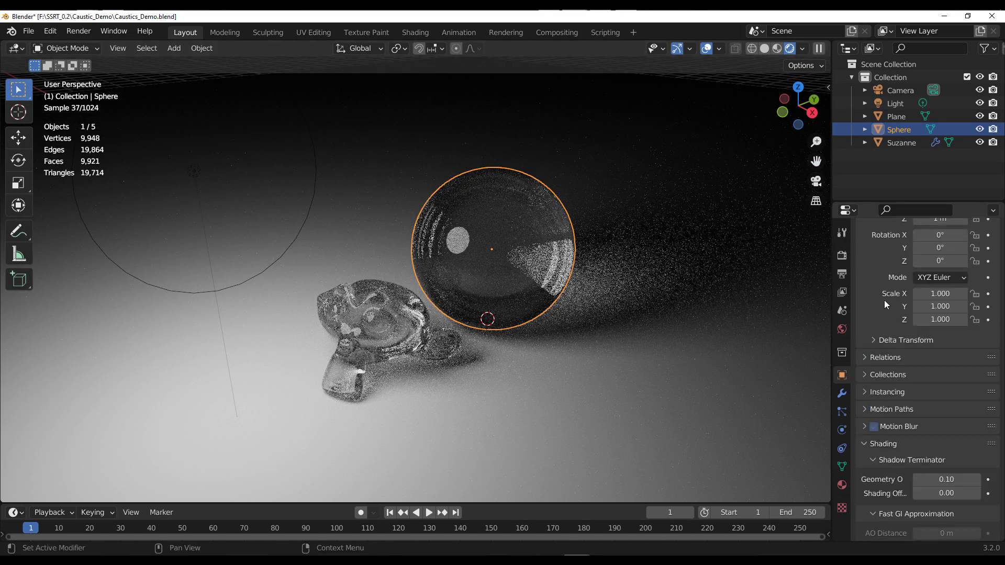
- Set the render engine of the Caustics_Demo scene to Eevee and examine the glass sphere and Suzanne
click(841, 255)
click(958, 253)
click(936, 271)
middle_drag(681, 314, 408, 246)
- Duplicate the cone in the SSRT_Demo_3 scene and move the copy to a new place among the objects
key(shift+d)
click(315, 245)
middle_drag(315, 245, 324, 162)
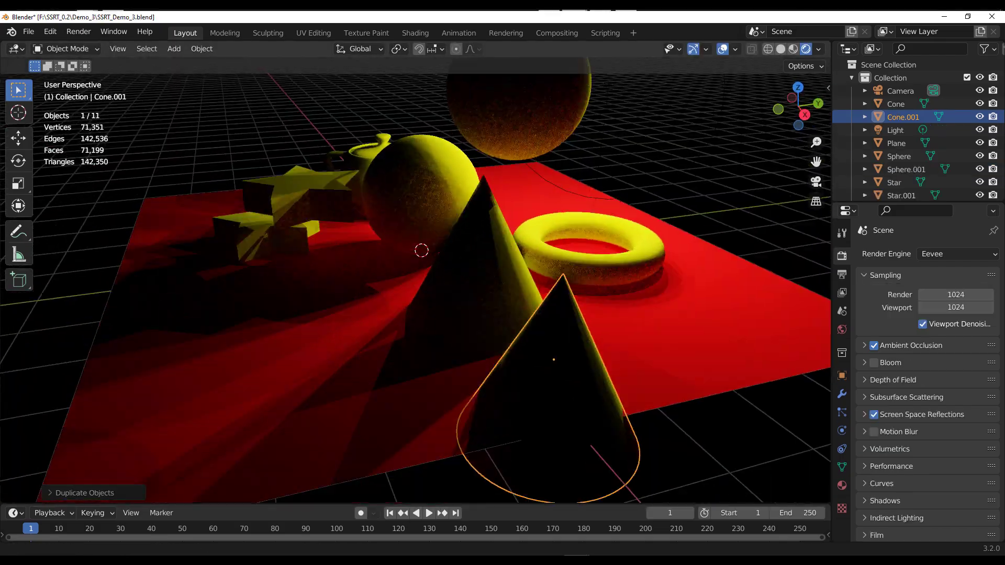
key(g)
key(Return)
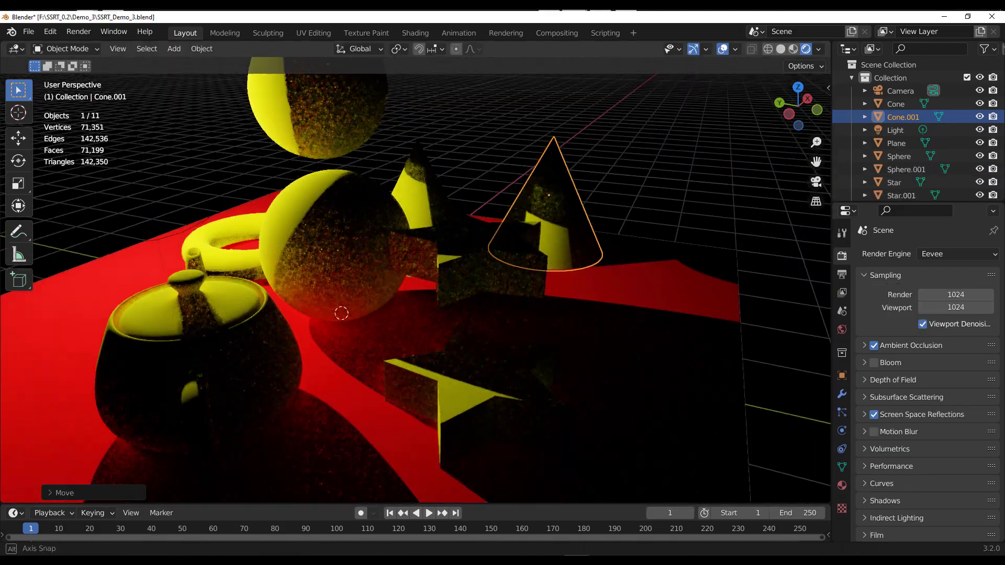